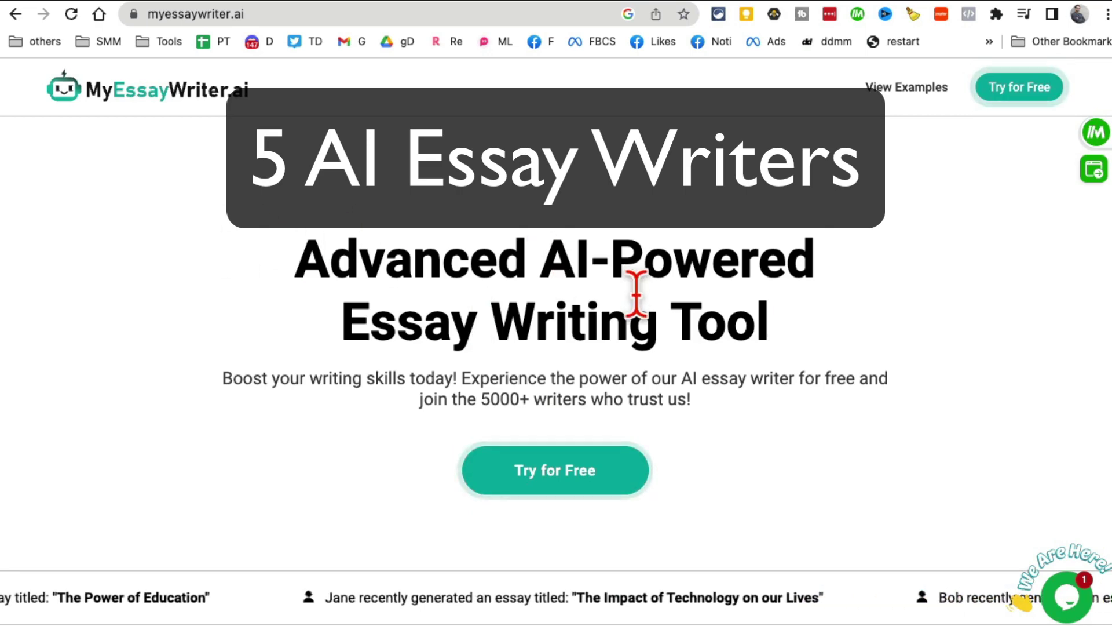
Open MyEssayWriter.ai's free AI essay writer form for a full essay
{"action": "scroll", "coordinate": [666, 312], "scroll_direction": "down", "scroll_amount": 10}
{"action": "scroll", "coordinate": [695, 331], "scroll_direction": "up", "scroll_amount": 10}
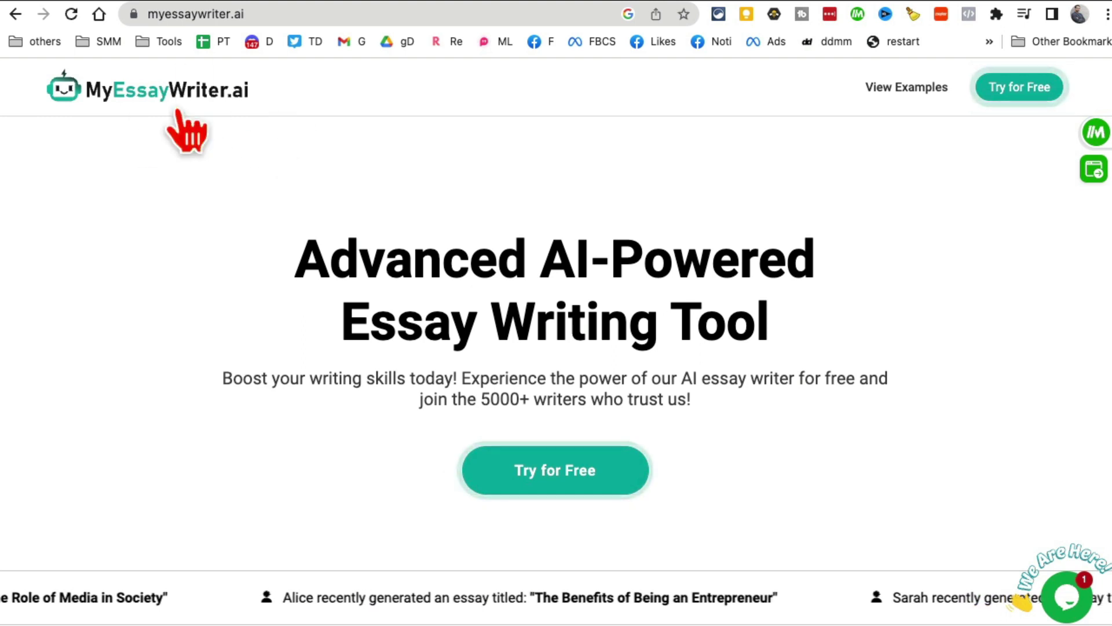
{"action": "scroll", "coordinate": [695, 284], "scroll_direction": "down", "scroll_amount": 2}
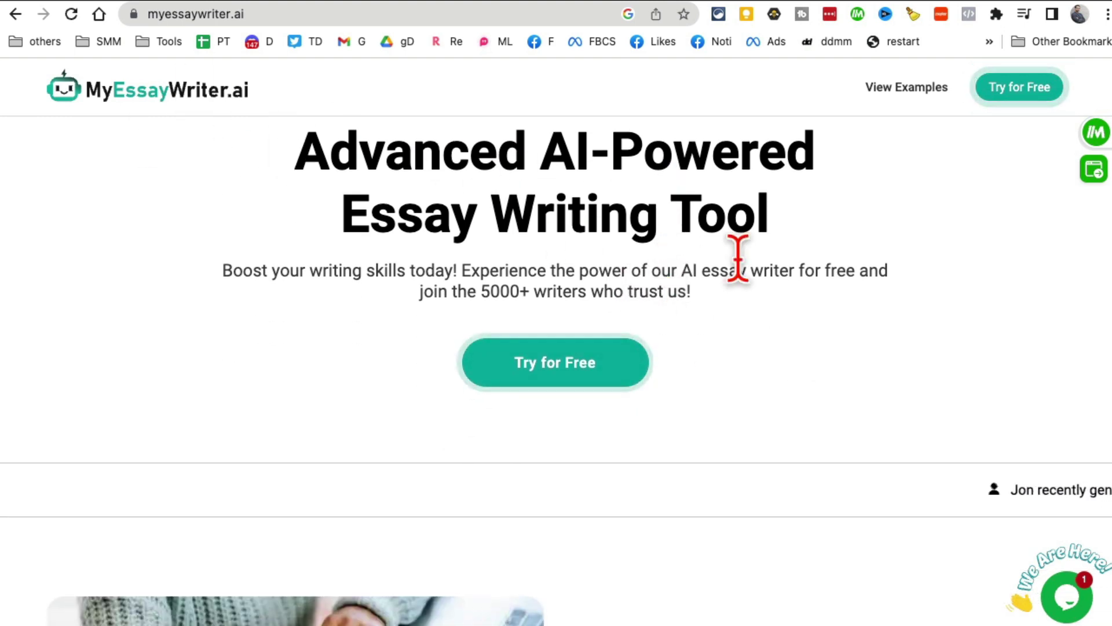
{"action": "left_click", "coordinate": [582, 362]}
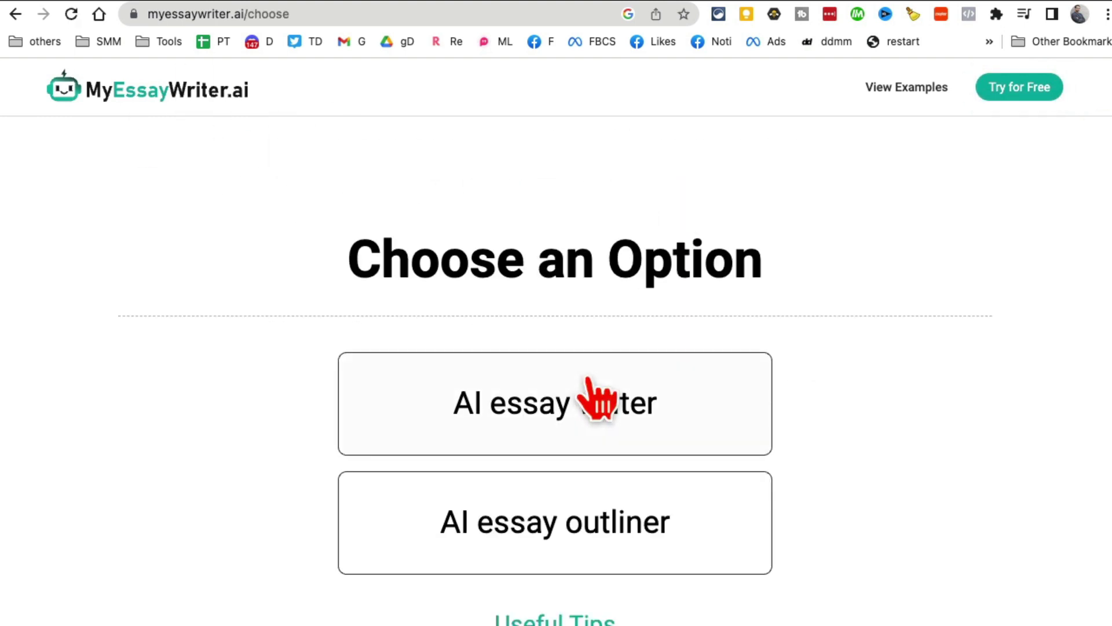
{"action": "scroll", "coordinate": [925, 400], "scroll_direction": "down", "scroll_amount": 2}
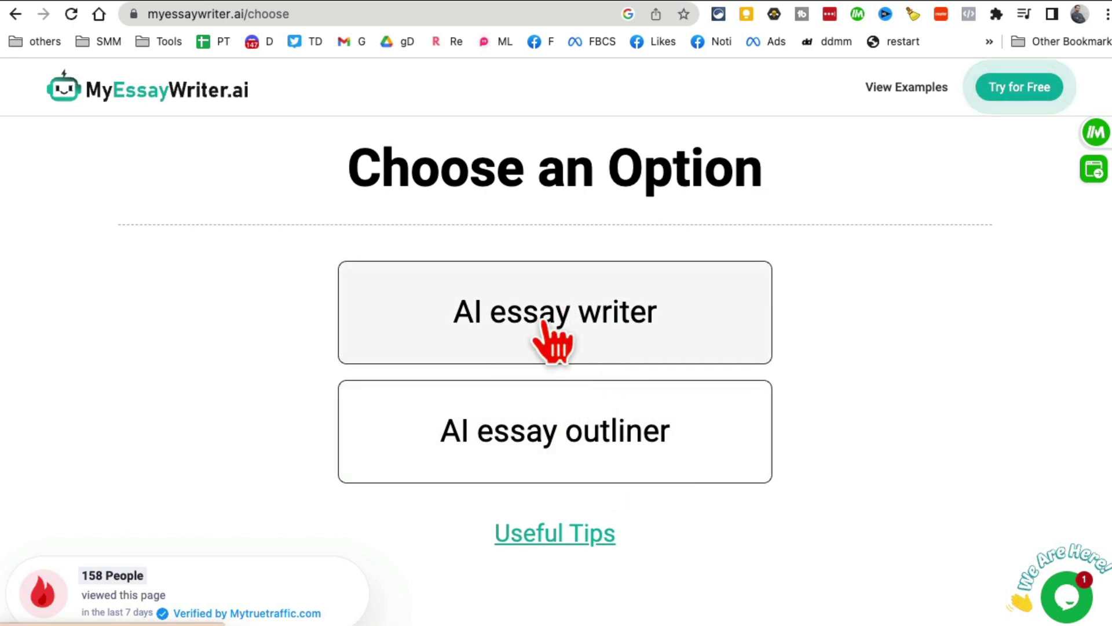
{"action": "left_click", "coordinate": [553, 342]}
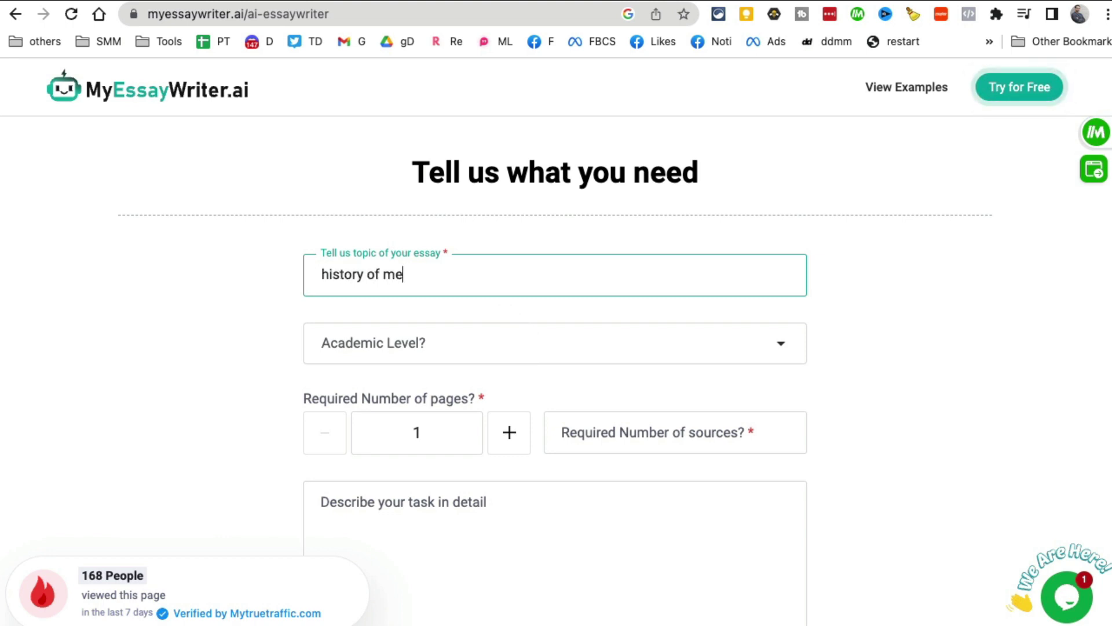
Fix the topic 'history of mexico', choose High School level and enter 3 sources
{"action": "key", "text": "BackSpace"}
{"action": "key", "text": "BackSpace"}
{"action": "key", "text": "BackSpace"}
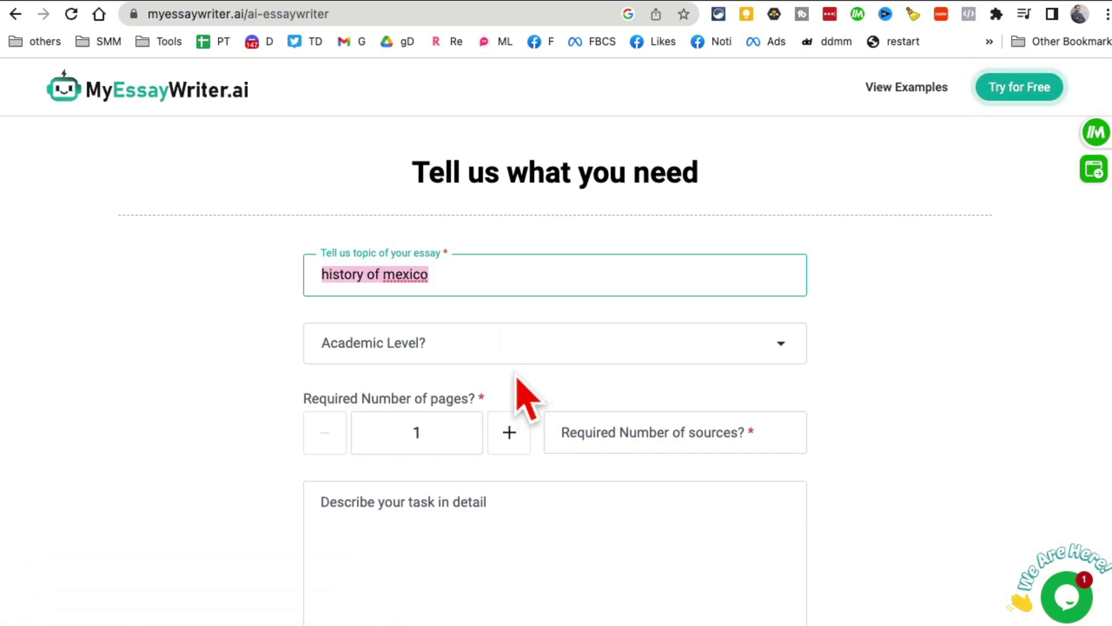
{"action": "left_click", "coordinate": [512, 350]}
{"action": "left_click", "coordinate": [414, 385]}
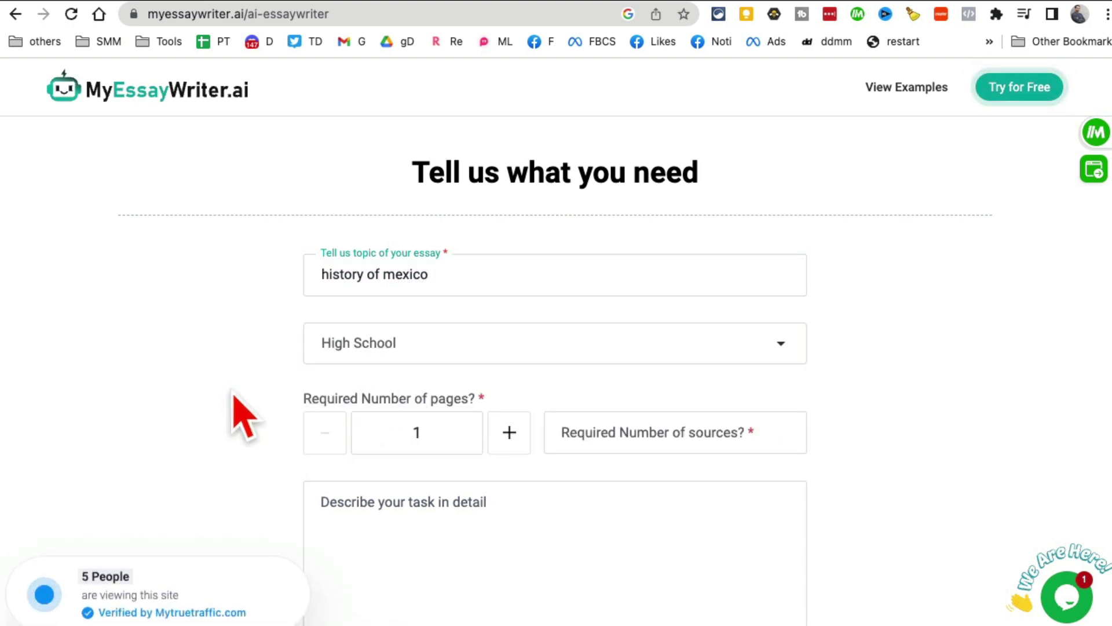
{"action": "scroll", "coordinate": [325, 406], "scroll_direction": "down", "scroll_amount": 2}
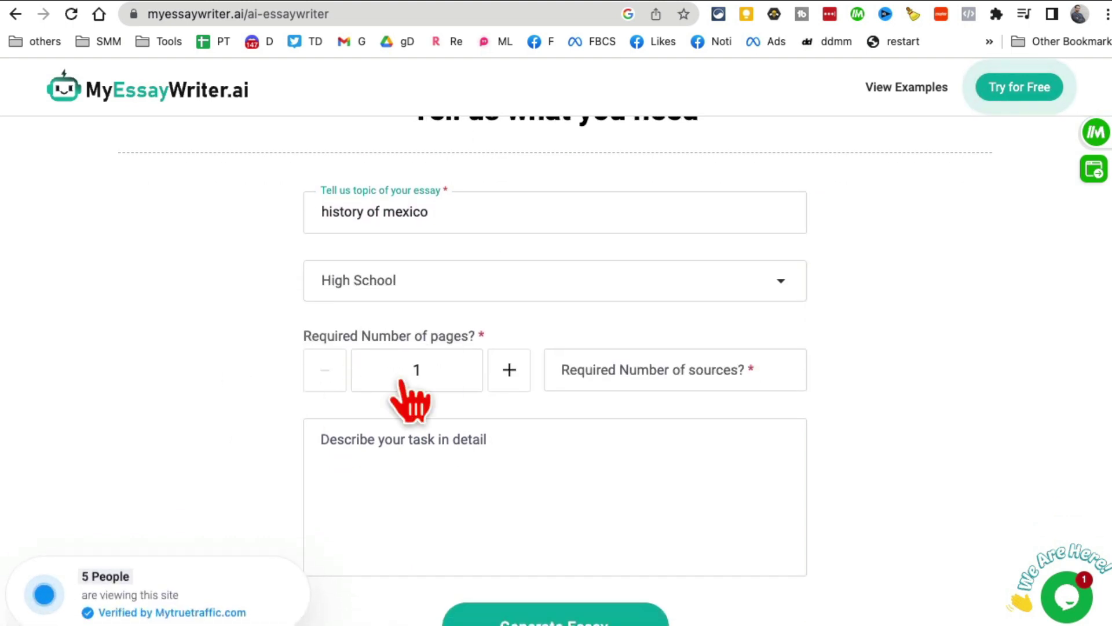
{"action": "left_click", "coordinate": [697, 371]}
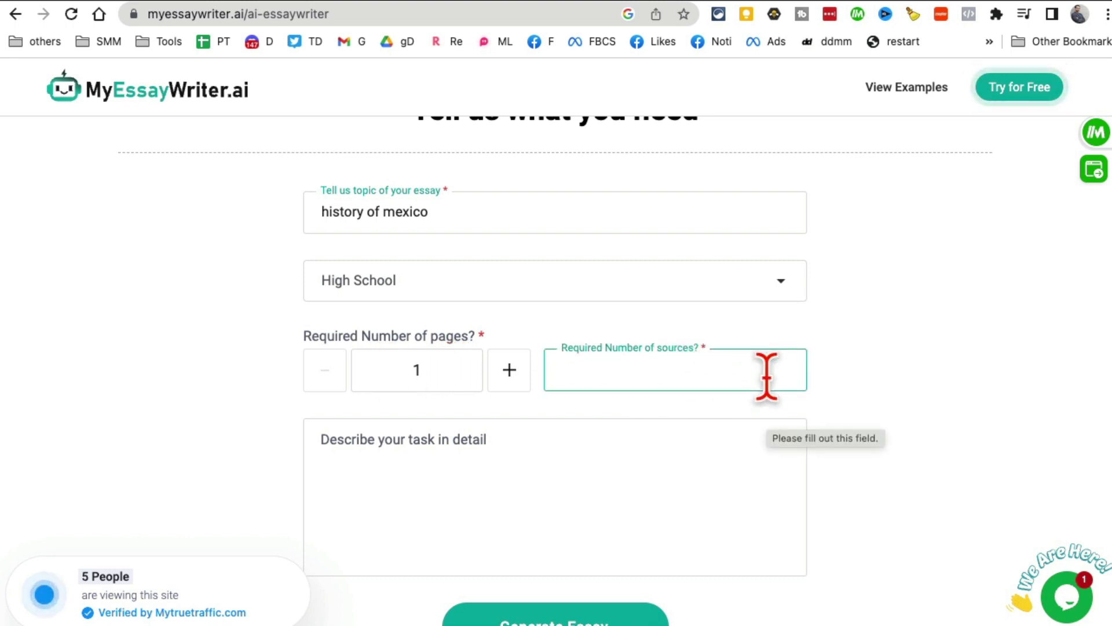
{"action": "type", "text": "3"}
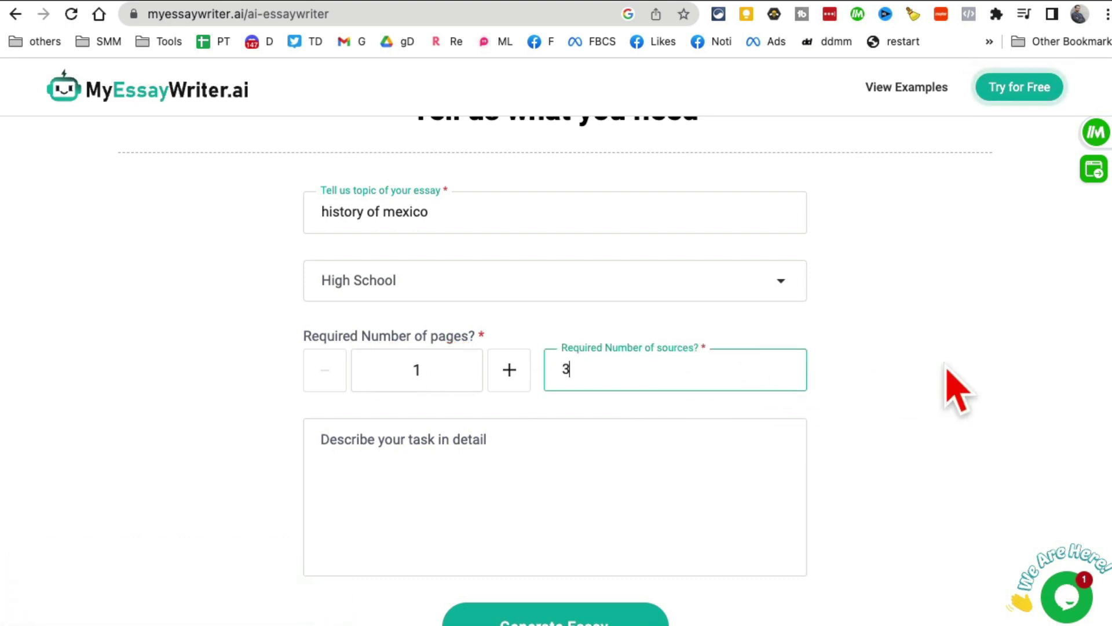
{"action": "scroll", "coordinate": [536, 353], "scroll_direction": "down", "scroll_amount": 2}
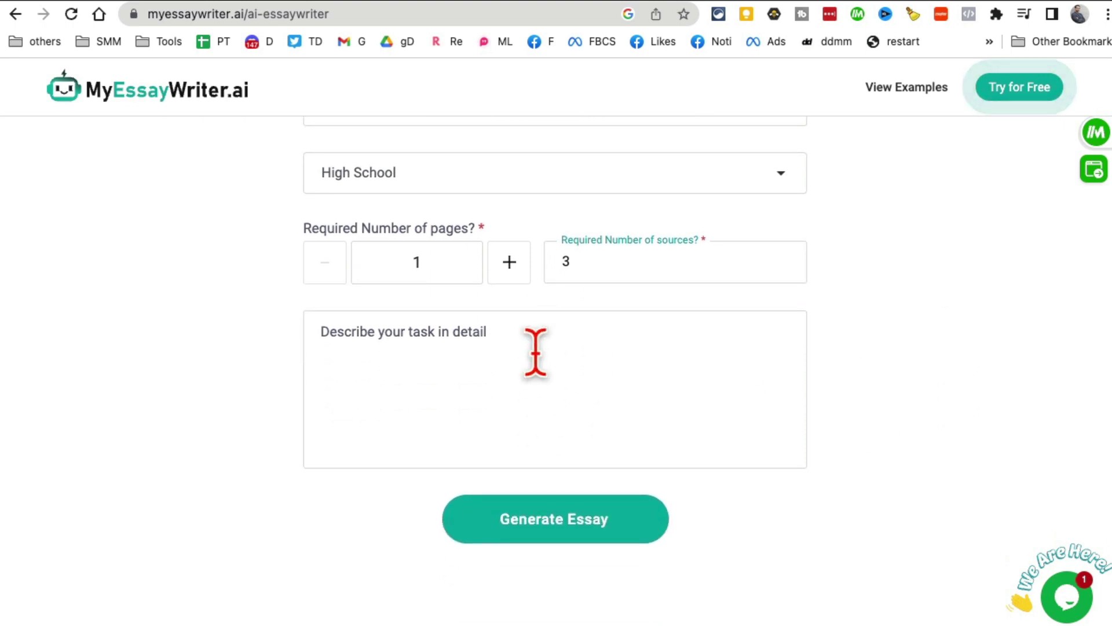
{"action": "left_click", "coordinate": [451, 354]}
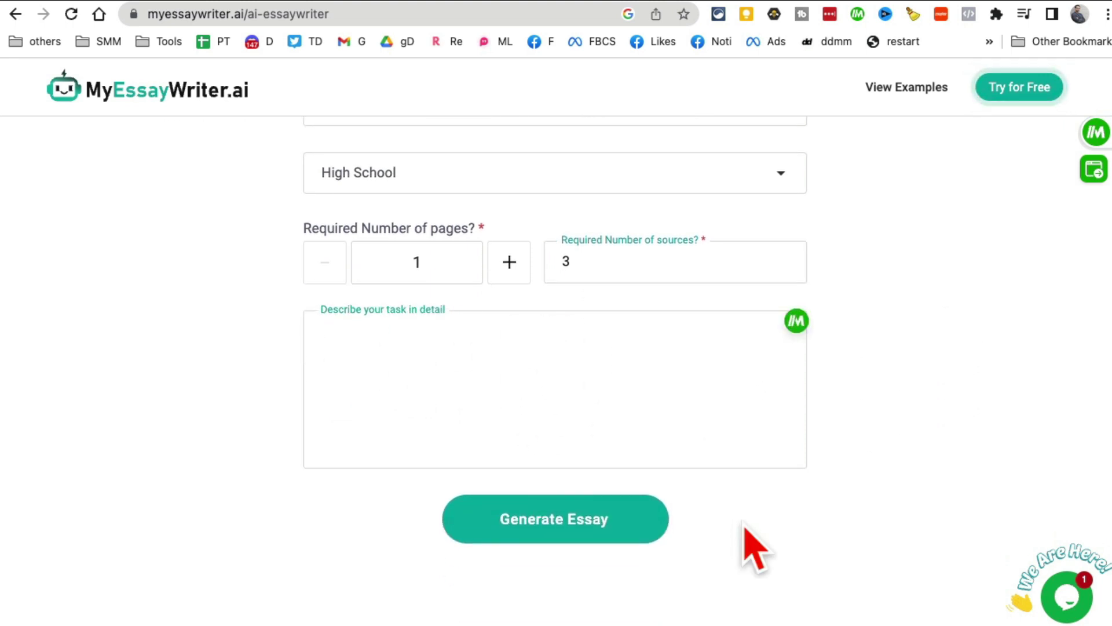
{"action": "scroll", "coordinate": [749, 531], "scroll_direction": "down", "scroll_amount": 1}
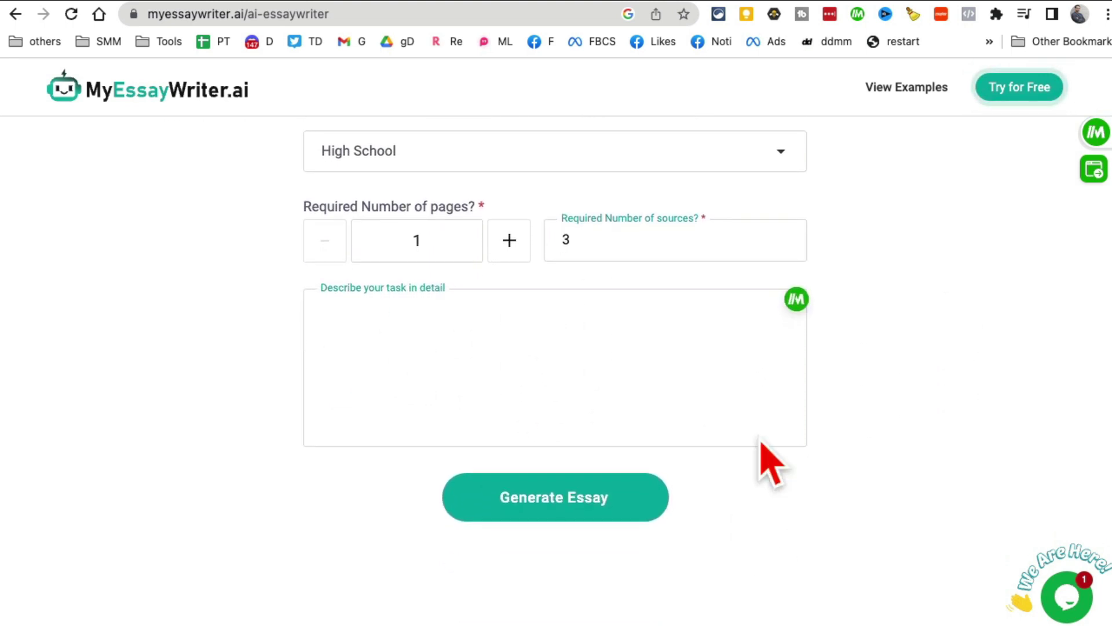
Generate the essay and review the 480-word History Of Mexico essay and its citations
{"action": "left_click", "coordinate": [605, 517]}
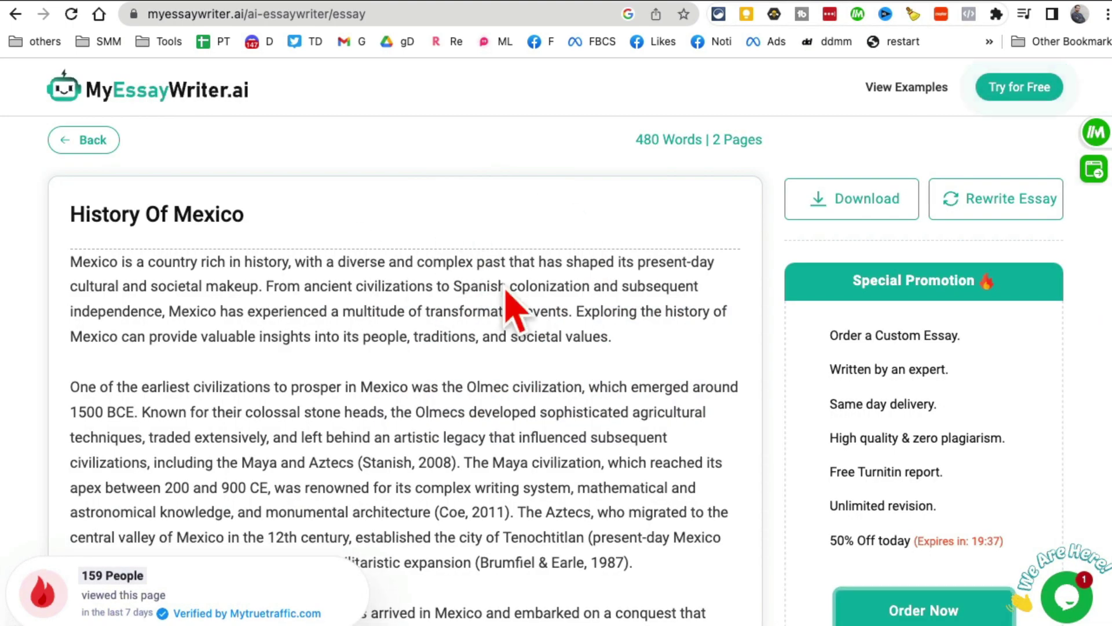
{"action": "scroll", "coordinate": [508, 281], "scroll_direction": "down", "scroll_amount": 1}
{"action": "scroll", "coordinate": [509, 281], "scroll_direction": "down", "scroll_amount": 10}
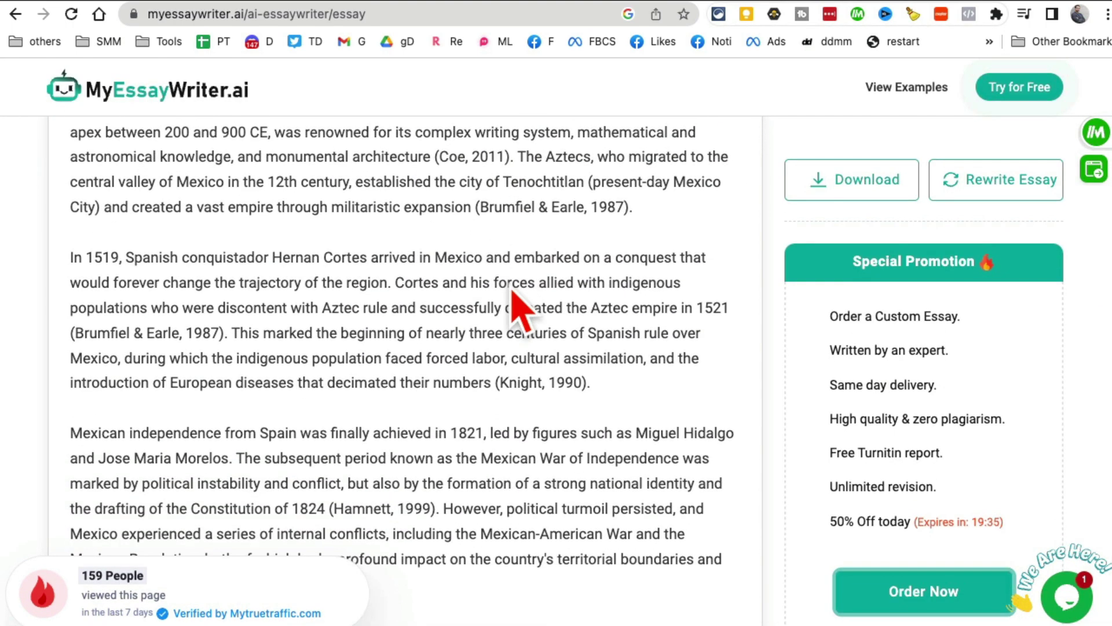
{"action": "scroll", "coordinate": [510, 292], "scroll_direction": "down", "scroll_amount": 5}
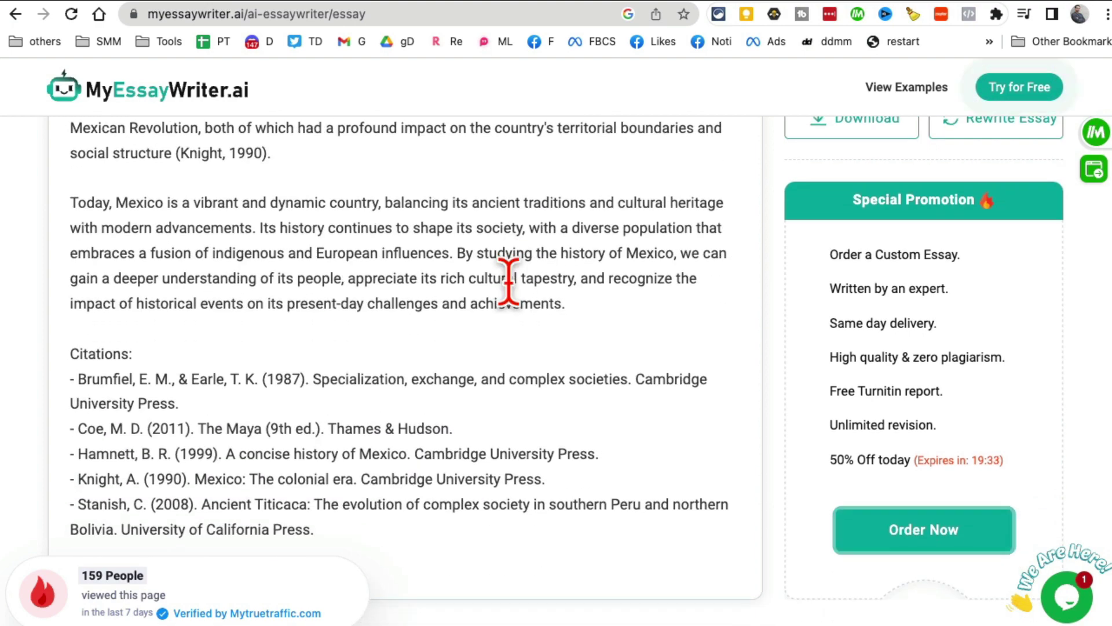
{"action": "scroll", "coordinate": [266, 330], "scroll_direction": "down", "scroll_amount": 2}
{"action": "left_click_drag", "start_coordinate": [384, 446], "coordinate": [70, 251]}
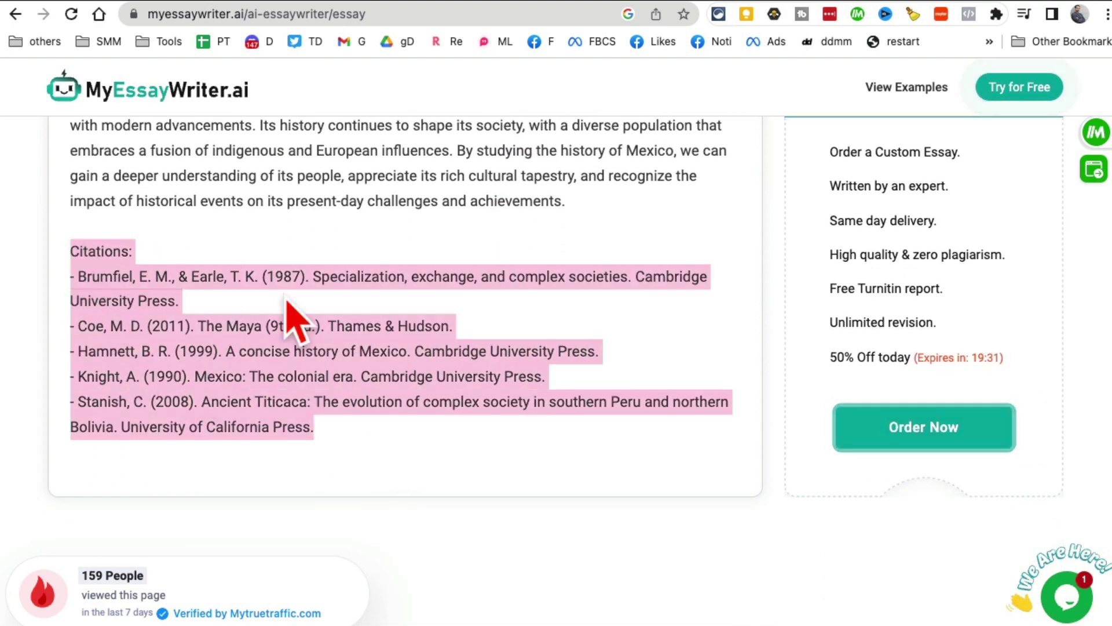
{"action": "scroll", "coordinate": [313, 318], "scroll_direction": "up", "scroll_amount": 9}
{"action": "scroll", "coordinate": [314, 293], "scroll_direction": "up", "scroll_amount": 7}
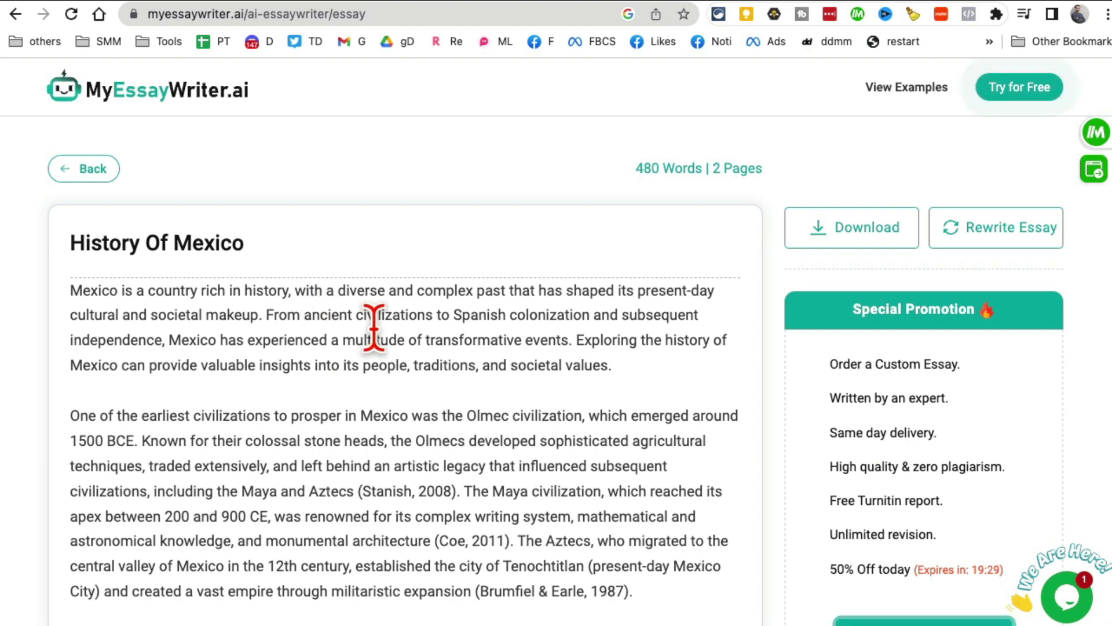
{"action": "left_click", "coordinate": [348, 2]}
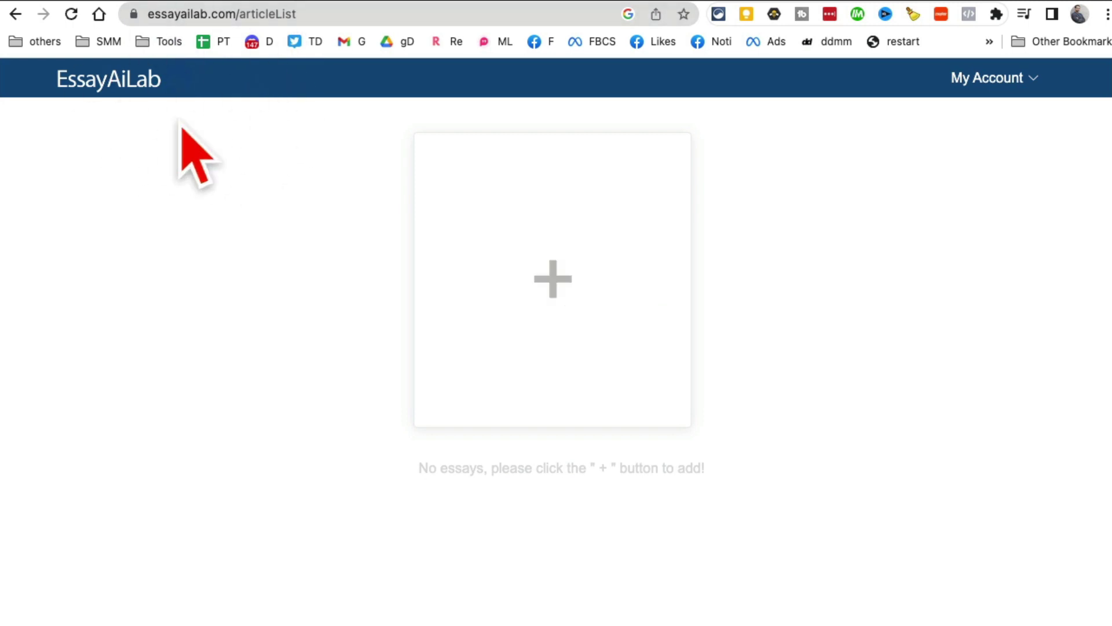
Create a new EssayAiLab essay titled 'history of mexico' and start writing it
{"action": "mouse_move", "coordinate": [542, 157]}
{"action": "left_click", "coordinate": [560, 280]}
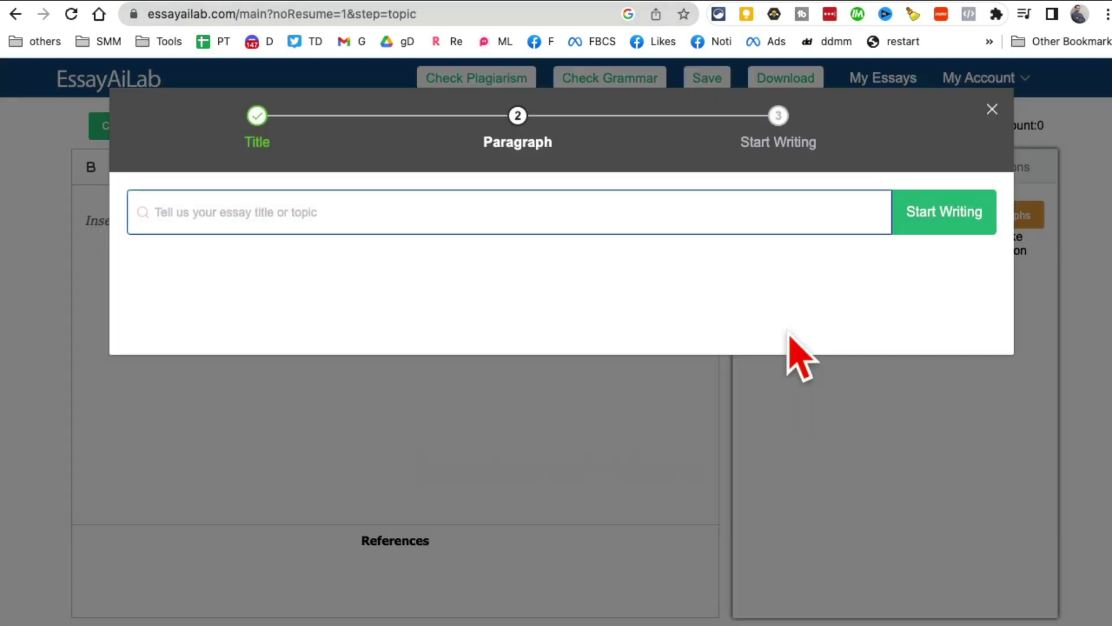
{"action": "left_click", "coordinate": [447, 209]}
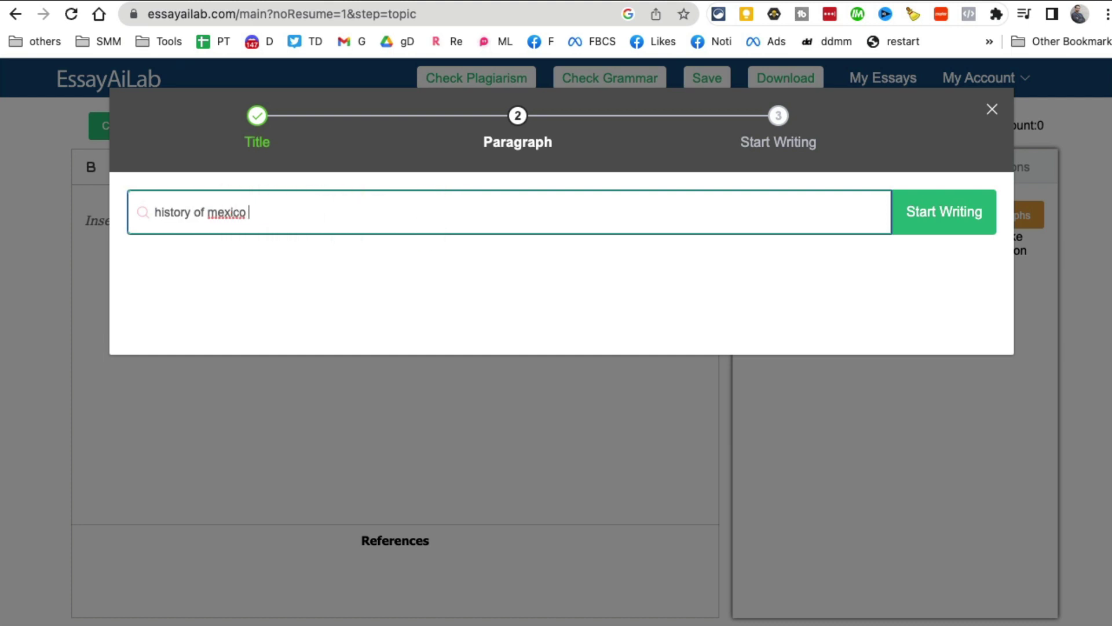
{"action": "type", "text": "history of mexico"}
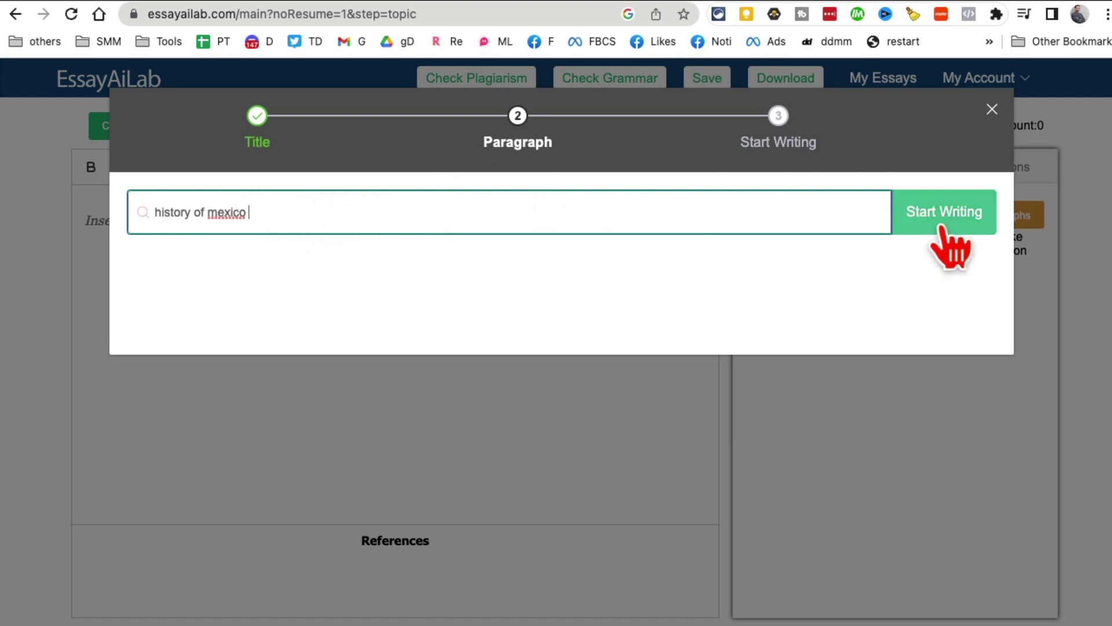
{"action": "left_click", "coordinate": [516, 134]}
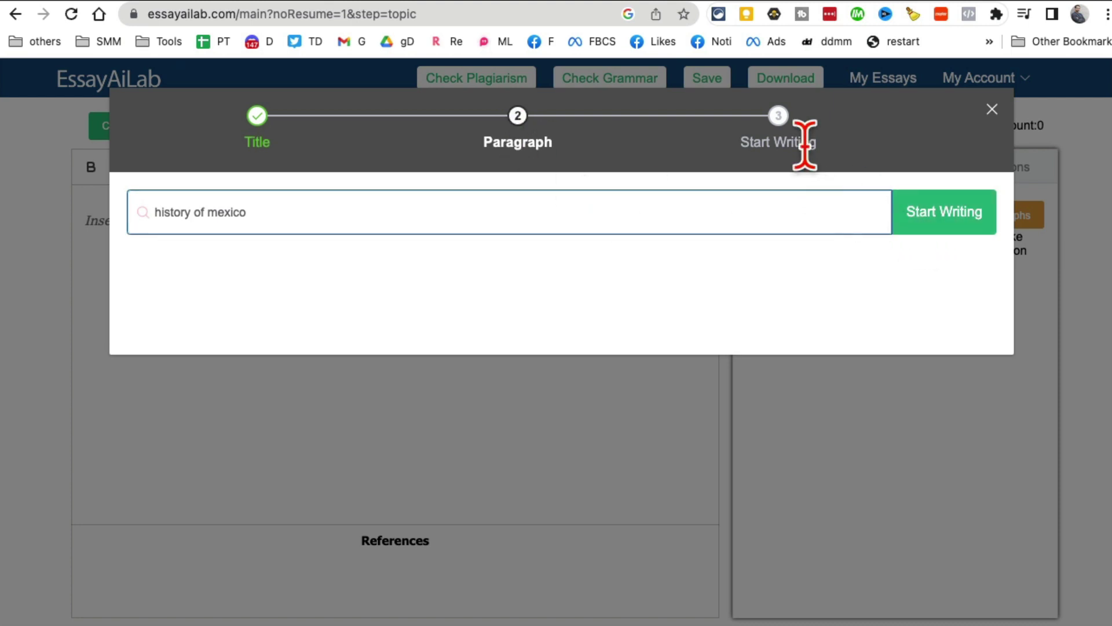
{"action": "left_click", "coordinate": [939, 210]}
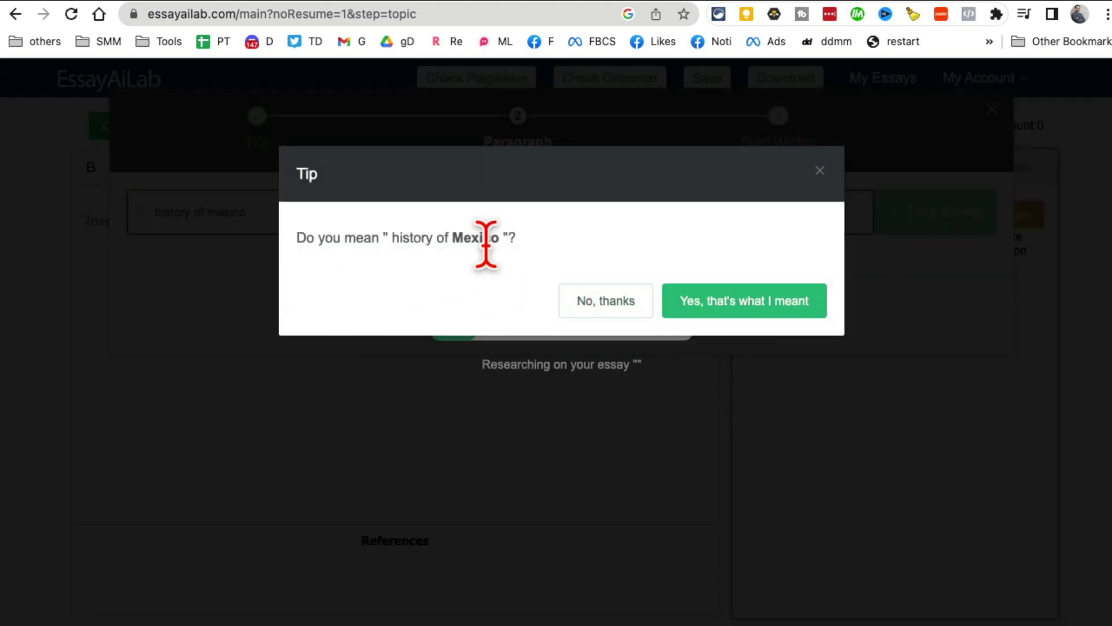
{"action": "left_click_drag", "start_coordinate": [500, 239], "coordinate": [399, 239]}
Accept the corrected topic 'history of Mexico' as the essay title
{"action": "left_click", "coordinate": [737, 315]}
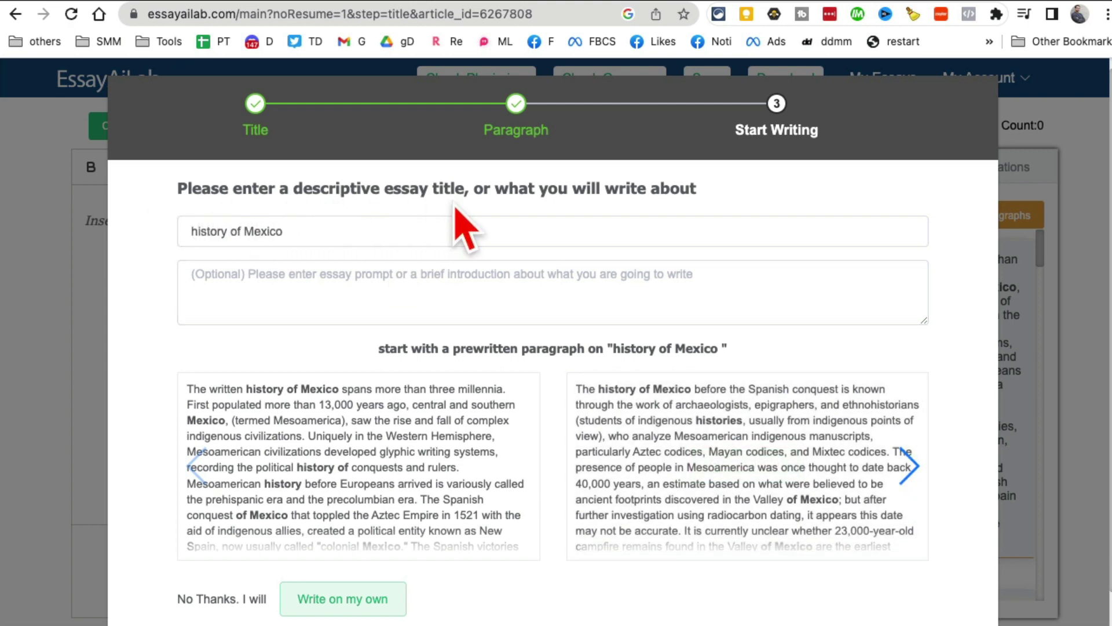
{"action": "left_click", "coordinate": [406, 277]}
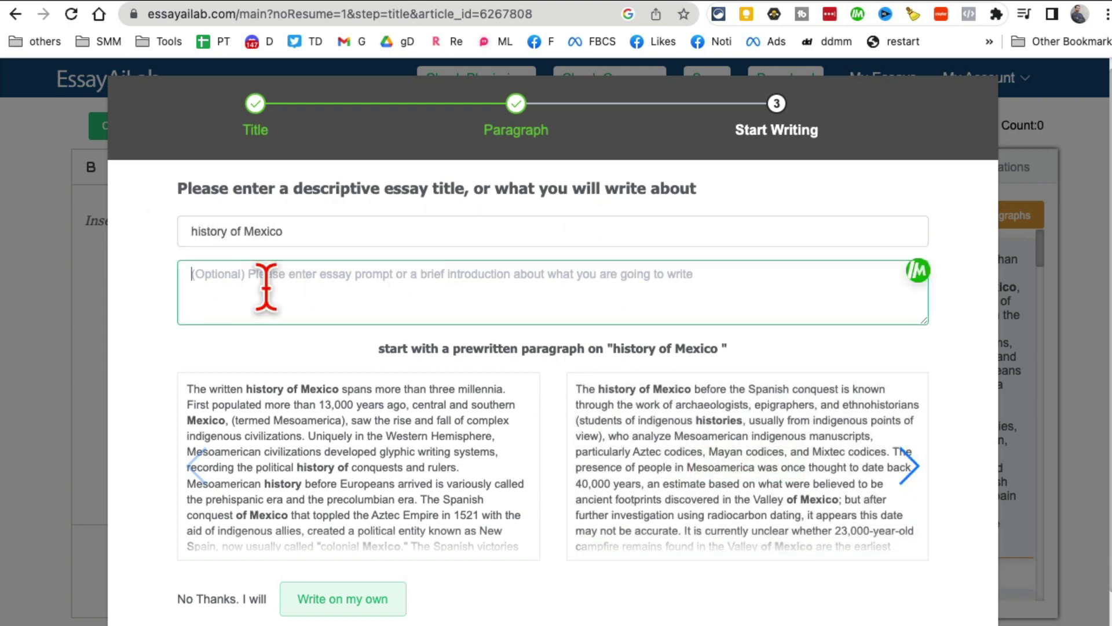
{"action": "scroll", "coordinate": [387, 422], "scroll_direction": "down", "scroll_amount": 1}
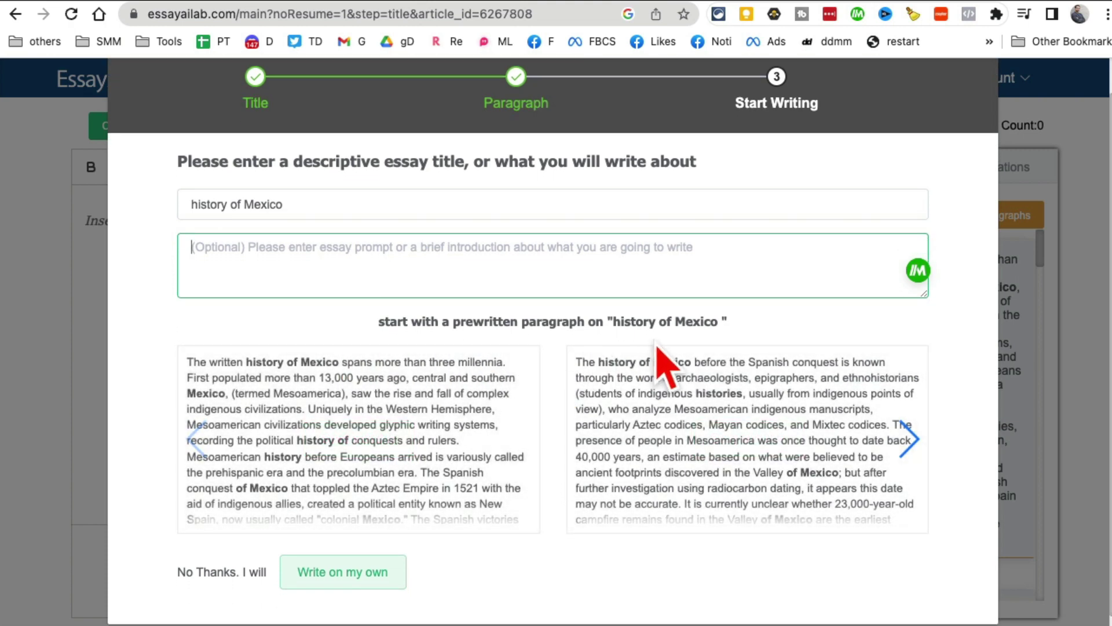
{"action": "scroll", "coordinate": [637, 461], "scroll_direction": "down", "scroll_amount": 1}
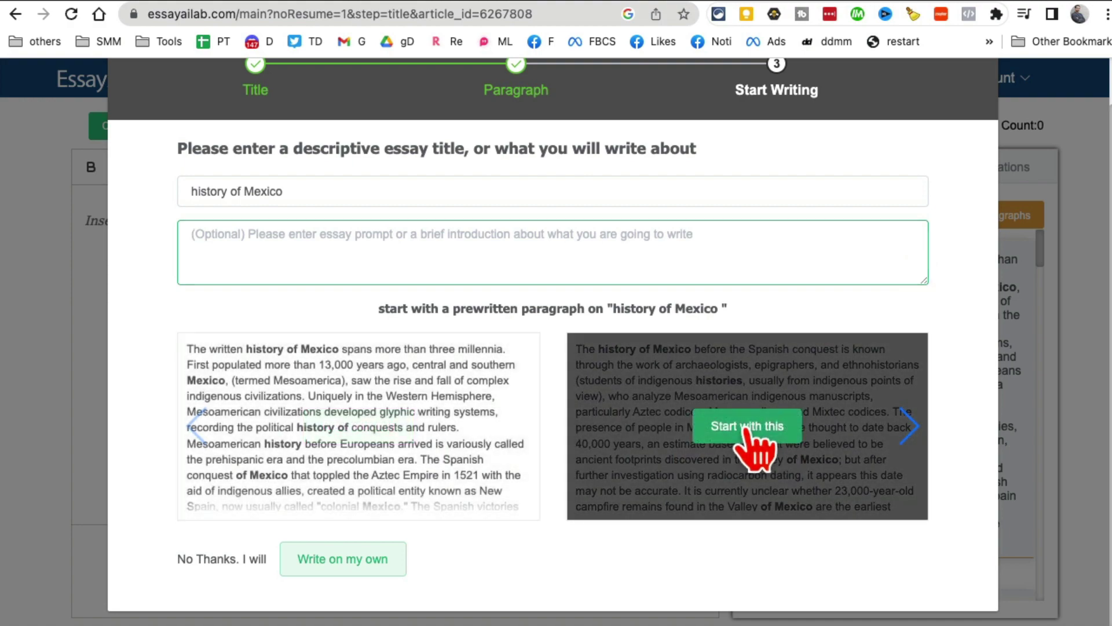
Insert a rephrased pre-conquest paragraph as the essay's 115-word opening
{"action": "left_click", "coordinate": [748, 429]}
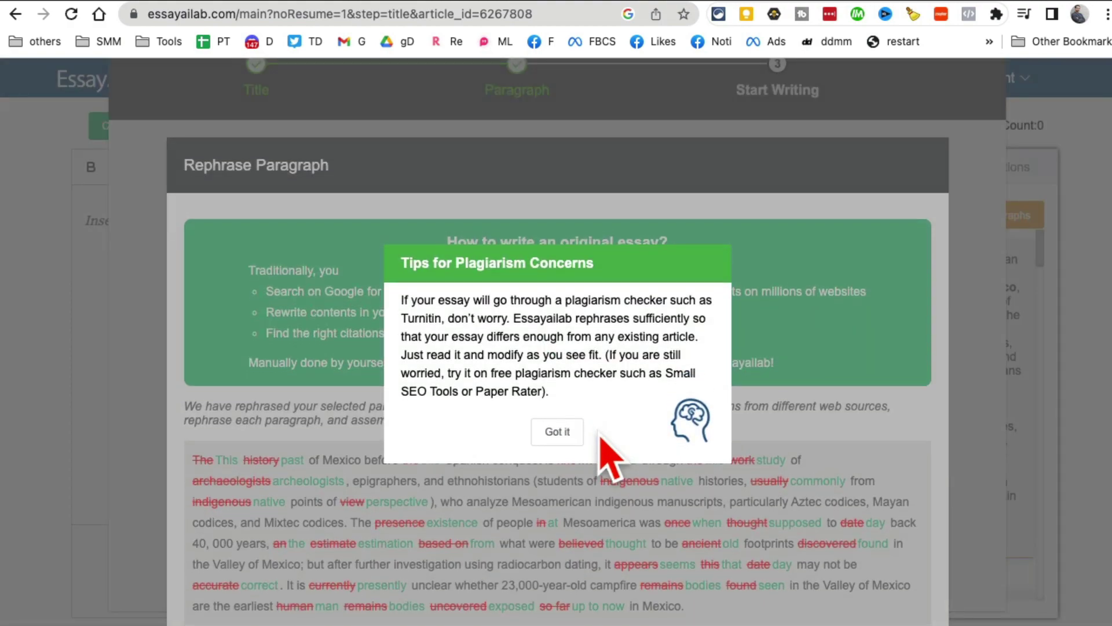
{"action": "scroll", "coordinate": [608, 458], "scroll_direction": "down", "scroll_amount": 3}
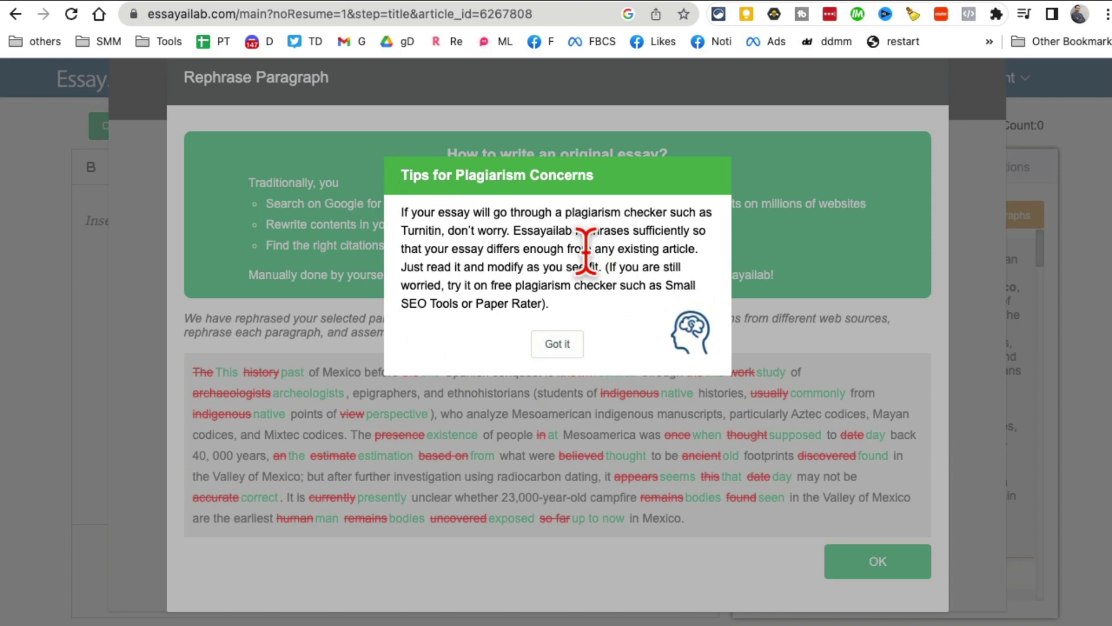
{"action": "left_click", "coordinate": [564, 346]}
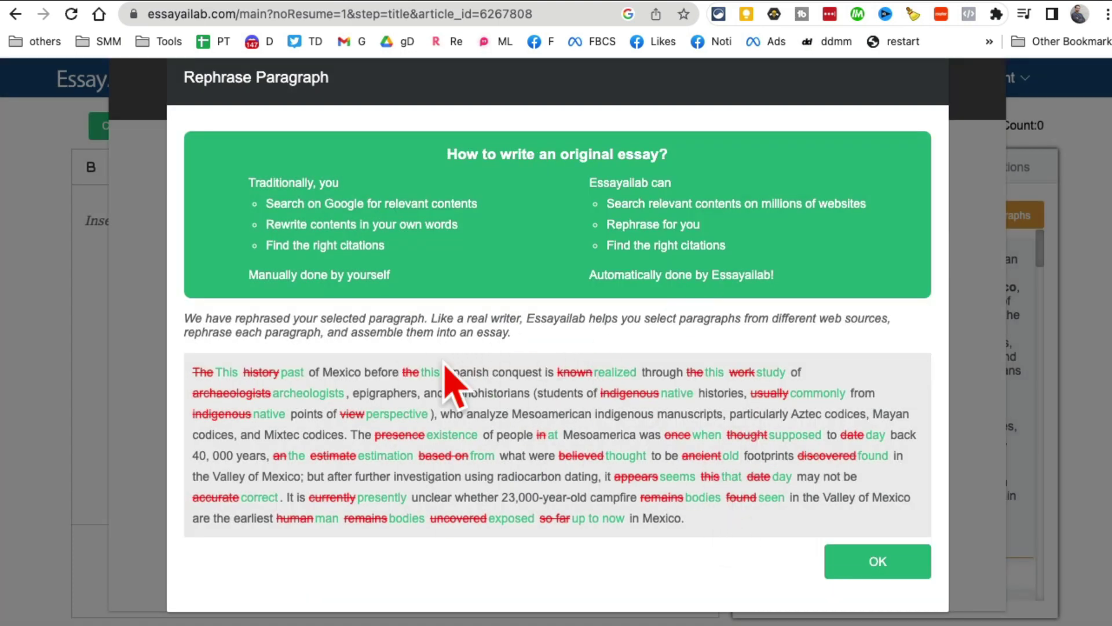
{"action": "left_click", "coordinate": [880, 564]}
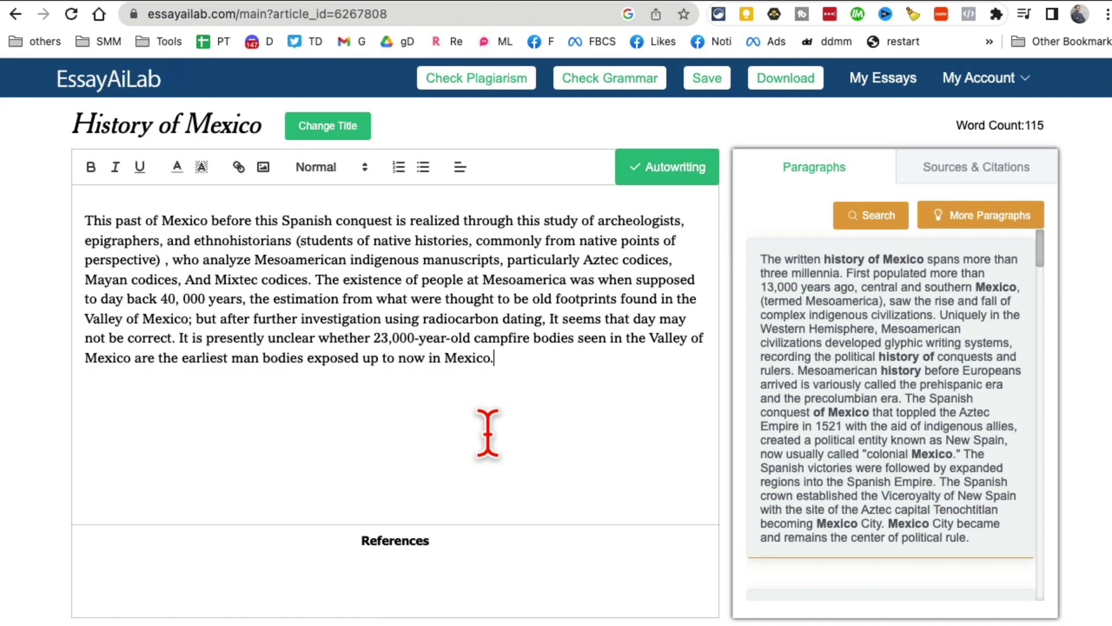
Rephrase and add the paragraph on Mexico's written history to the essay
{"action": "left_click_drag", "start_coordinate": [517, 384], "coordinate": [89, 219]}
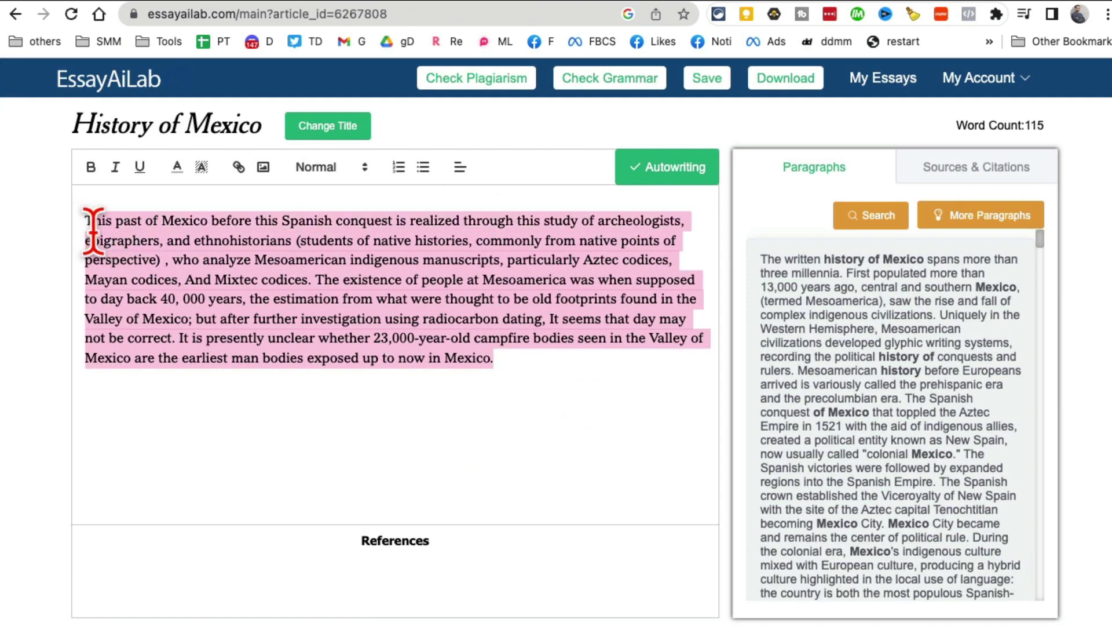
{"action": "mouse_move", "coordinate": [908, 338]}
{"action": "scroll", "coordinate": [887, 342], "scroll_direction": "down", "scroll_amount": 5}
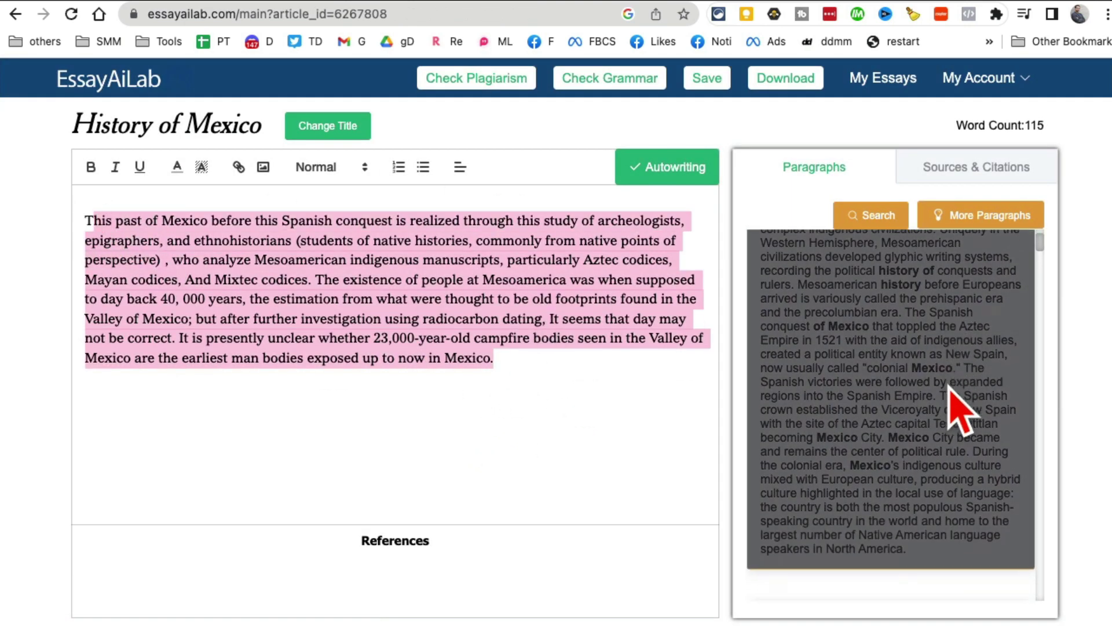
{"action": "scroll", "coordinate": [954, 258], "scroll_direction": "up", "scroll_amount": 5}
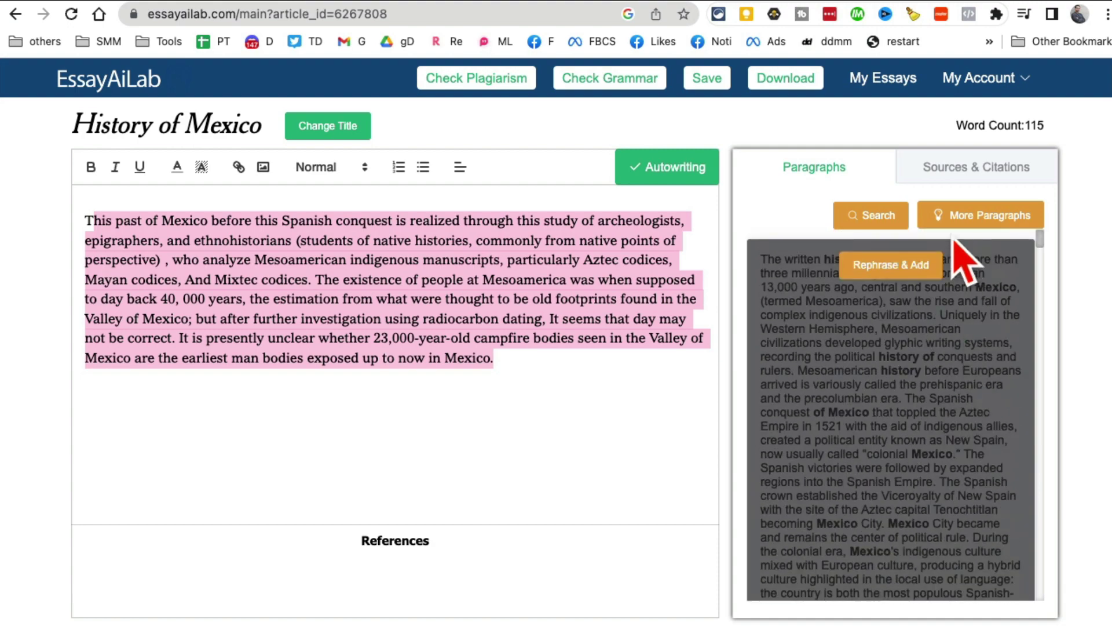
{"action": "left_click", "coordinate": [885, 277]}
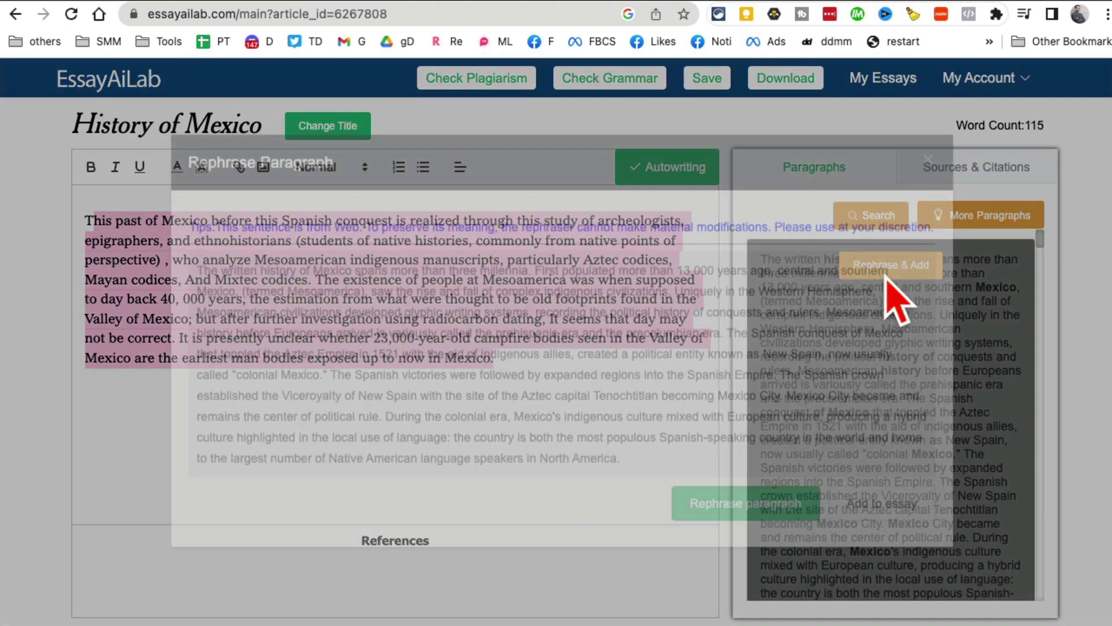
{"action": "left_click", "coordinate": [735, 518]}
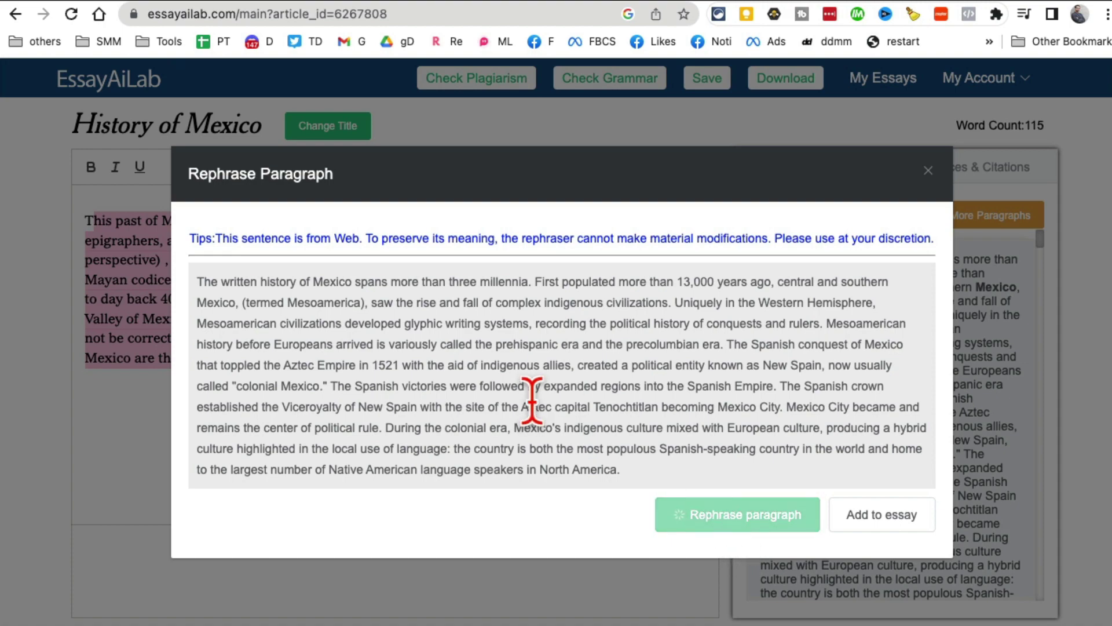
{"action": "left_click", "coordinate": [866, 593]}
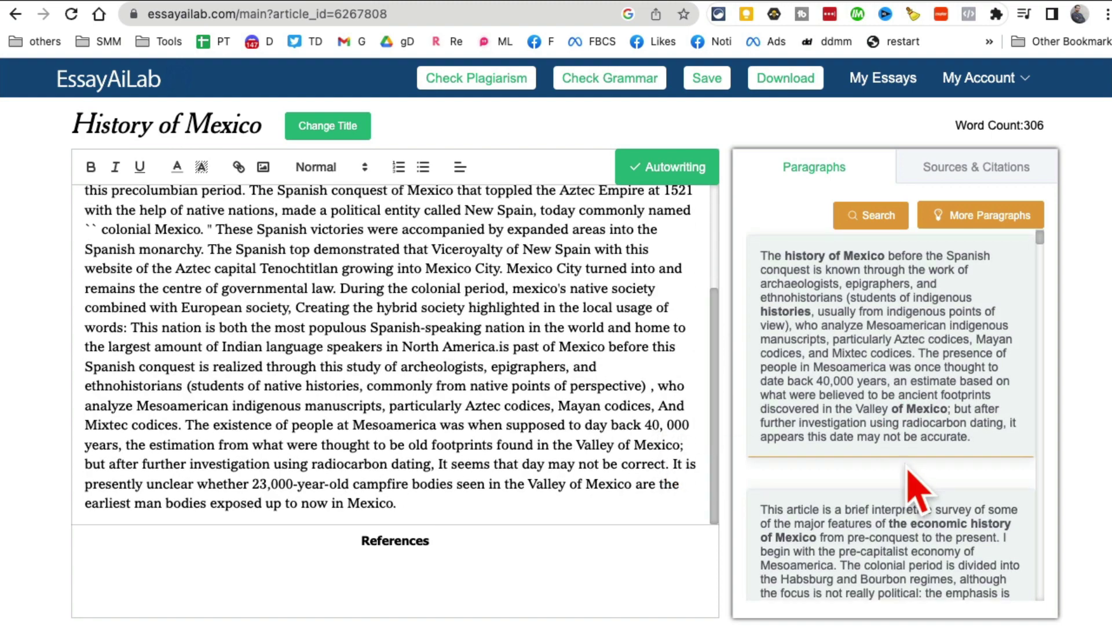
Rephrase and add the Latin American historians paragraph, bringing the draft to 395 words
{"action": "scroll", "coordinate": [844, 484], "scroll_direction": "down", "scroll_amount": 10}
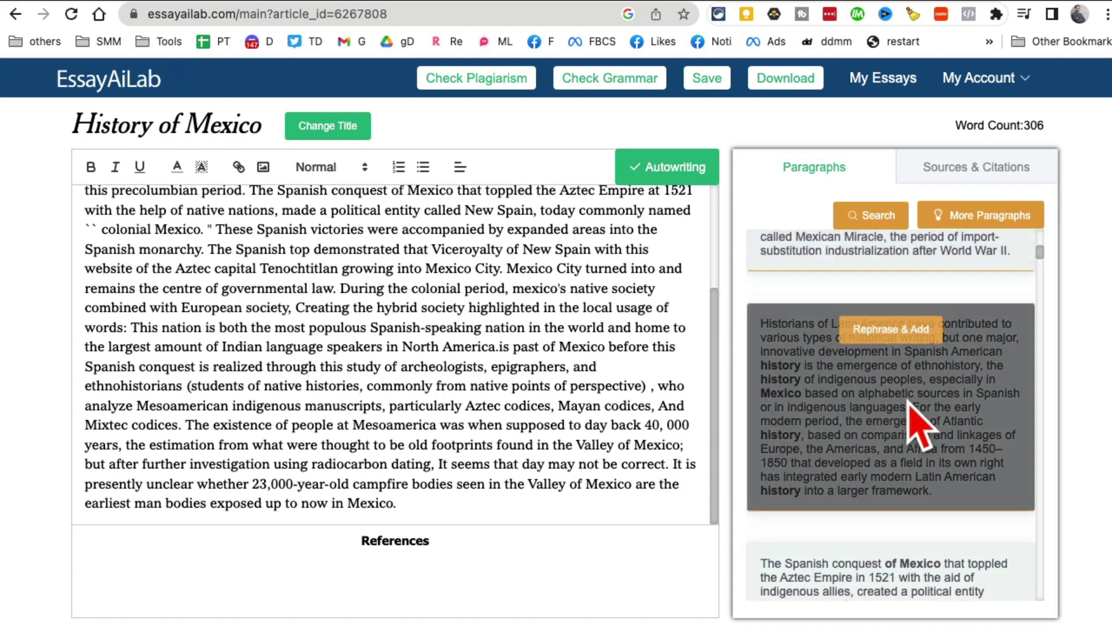
{"action": "left_click", "coordinate": [887, 329]}
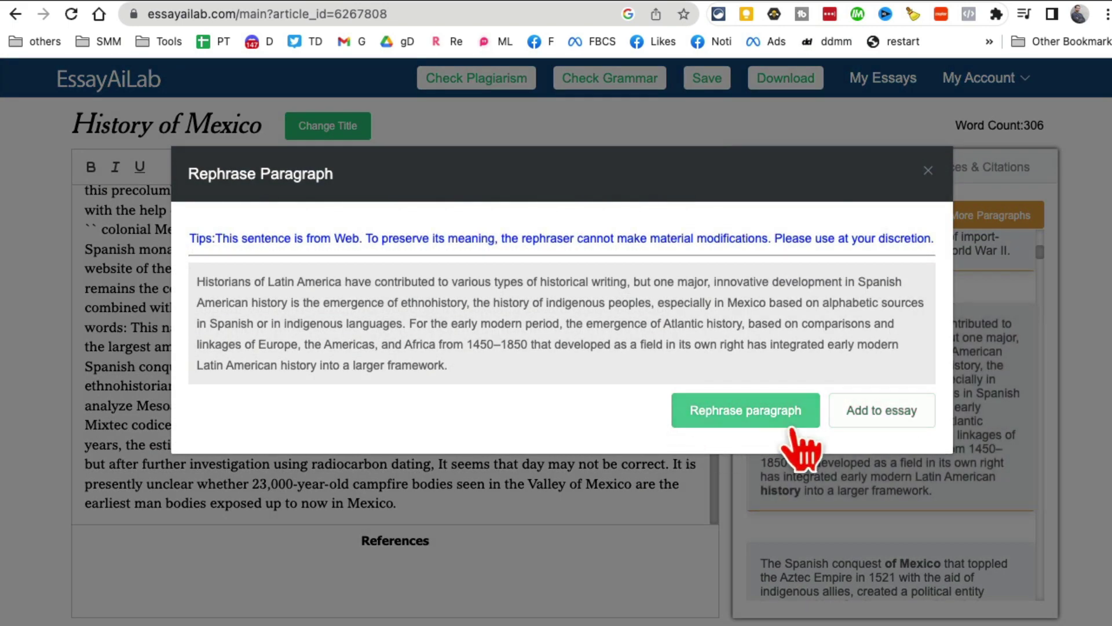
{"action": "left_click", "coordinate": [724, 411]}
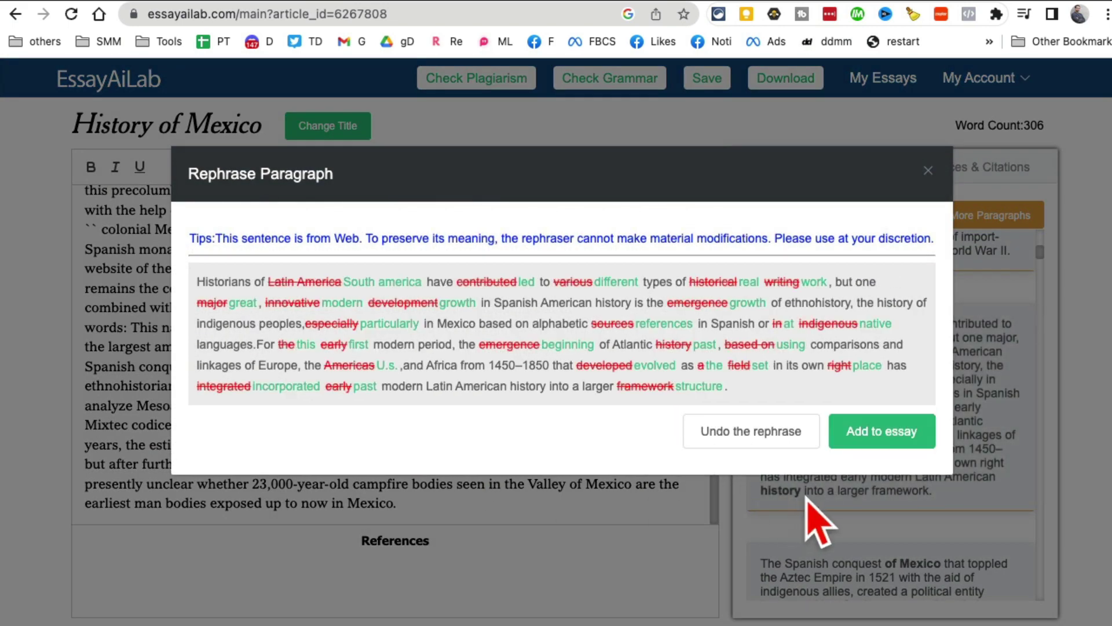
{"action": "left_click", "coordinate": [885, 431]}
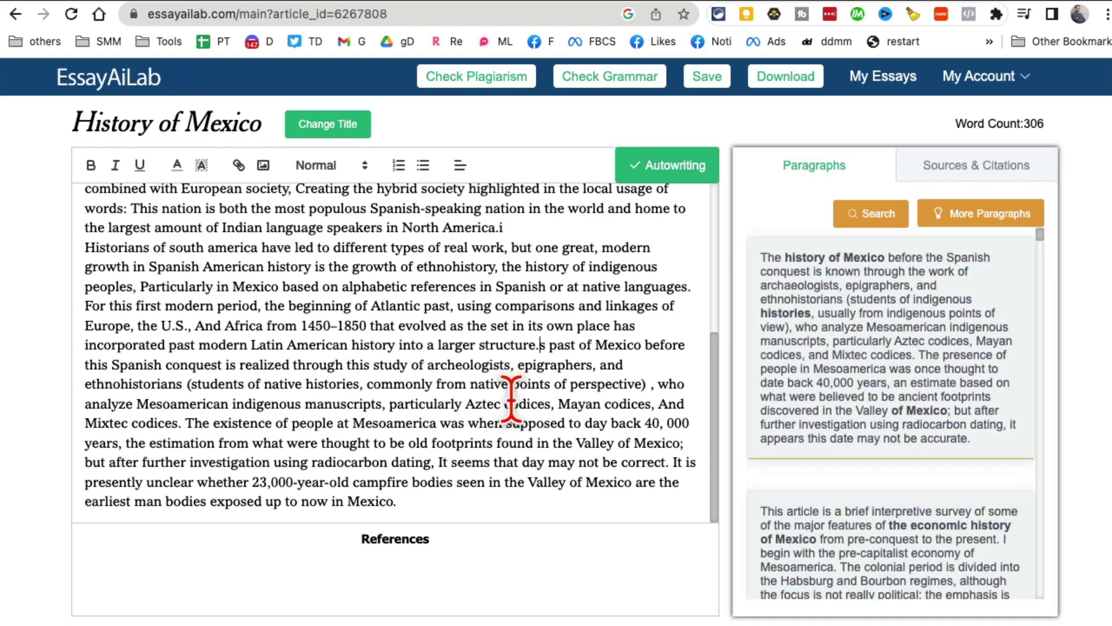
{"action": "scroll", "coordinate": [510, 399], "scroll_direction": "up", "scroll_amount": 5}
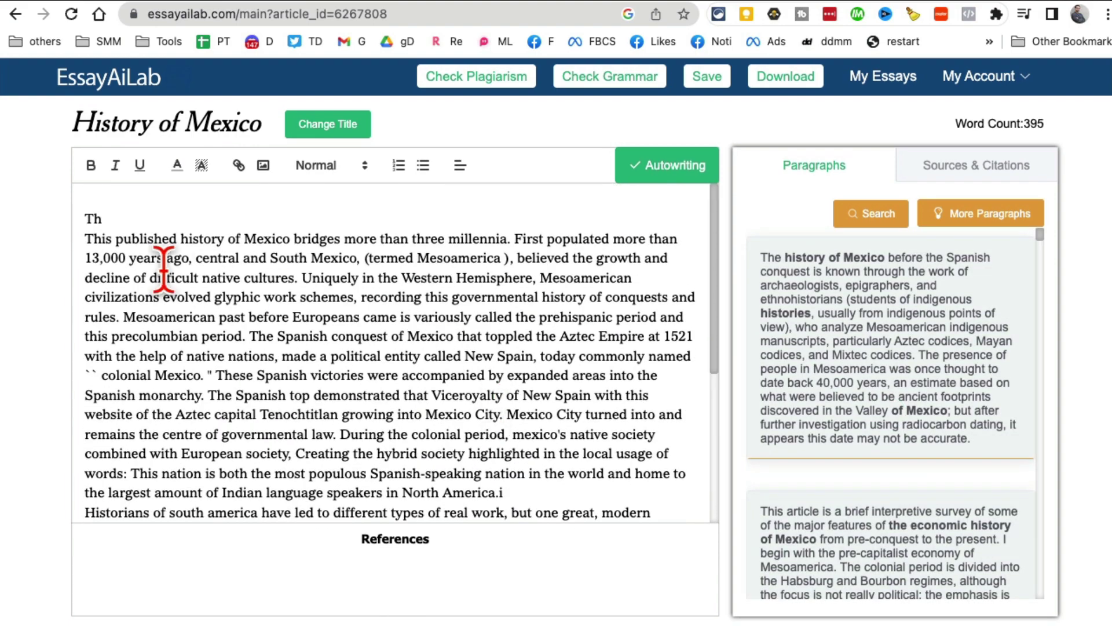
{"action": "left_click_drag", "start_coordinate": [94, 217], "coordinate": [454, 522]}
{"action": "scroll", "coordinate": [457, 503], "scroll_direction": "down", "scroll_amount": 5}
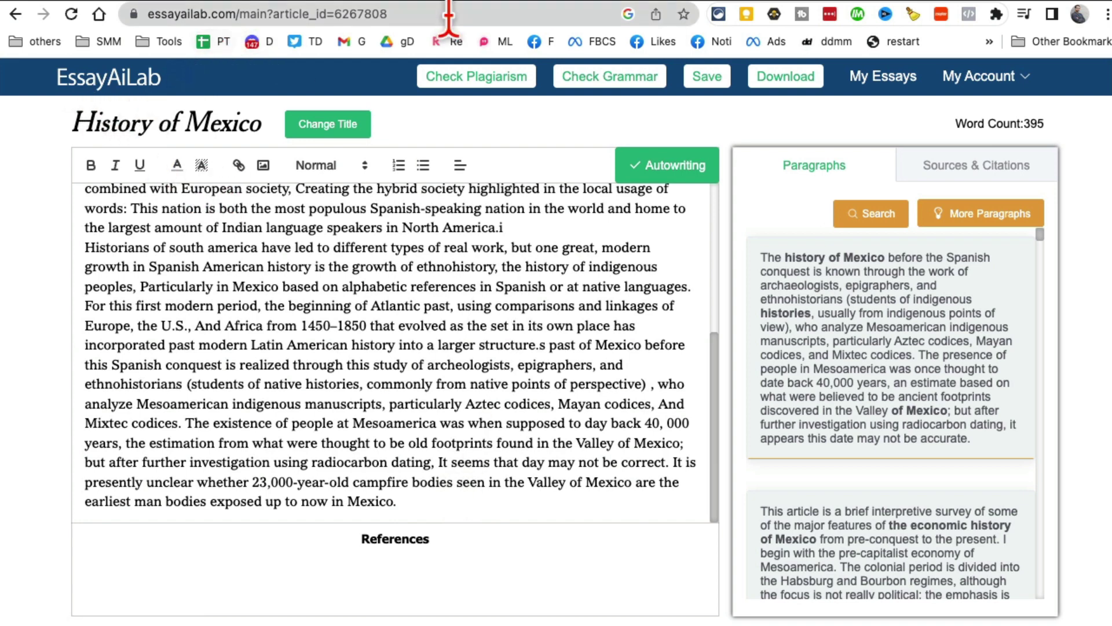
{"action": "key", "text": "ctrl+Tab"}
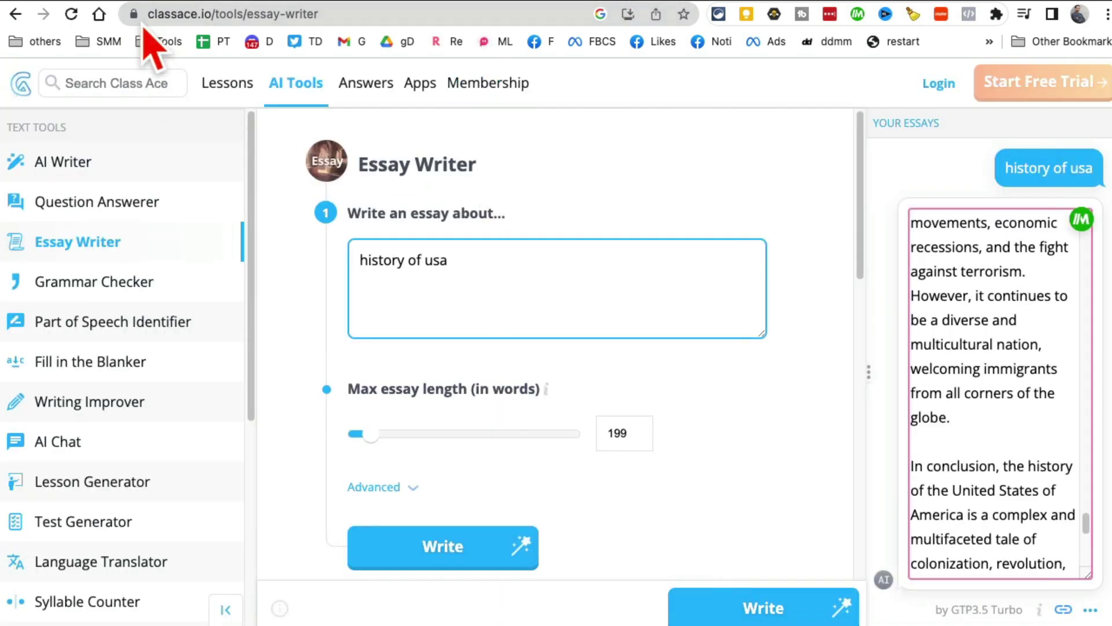
Go from the Class Ace home page to the AI Tools overview of text tools
{"action": "left_click", "coordinate": [209, 14]}
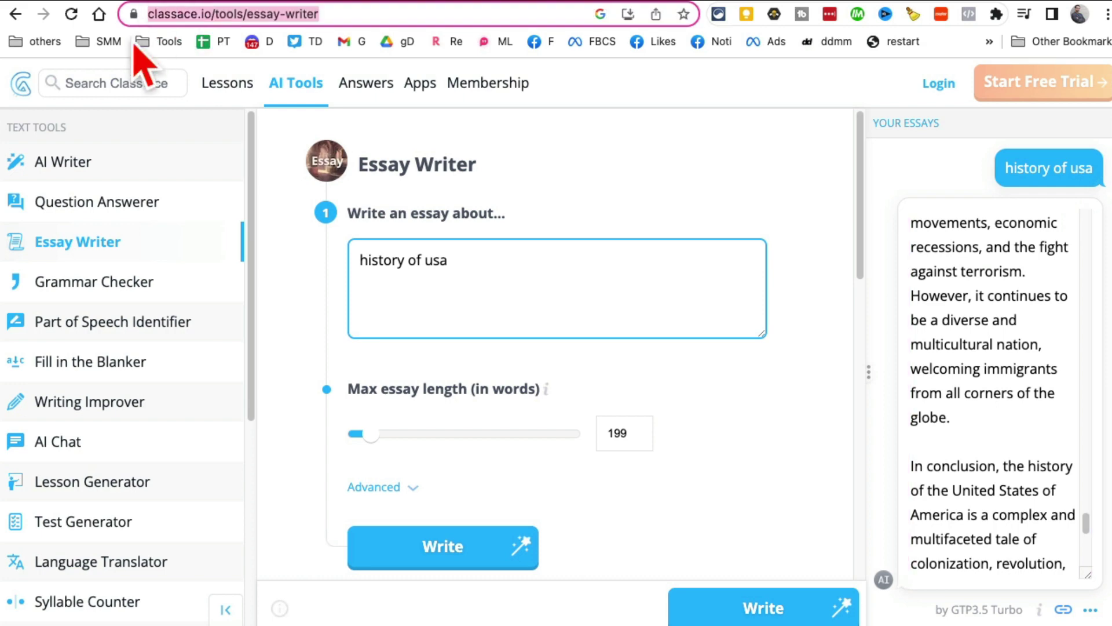
{"action": "left_click", "coordinate": [26, 88]}
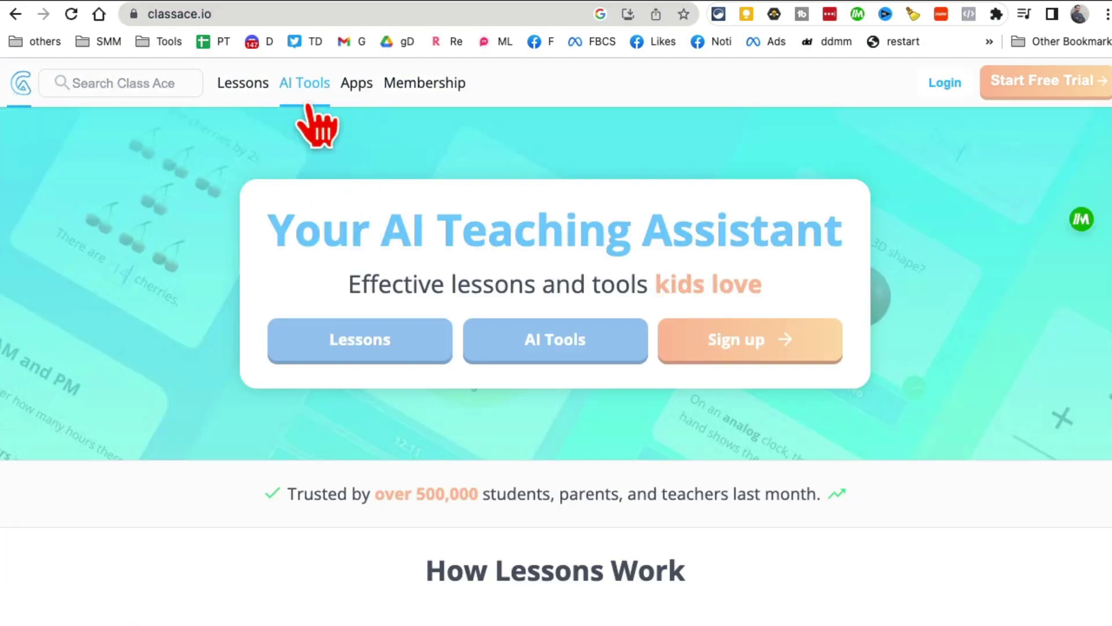
{"action": "left_click", "coordinate": [551, 339]}
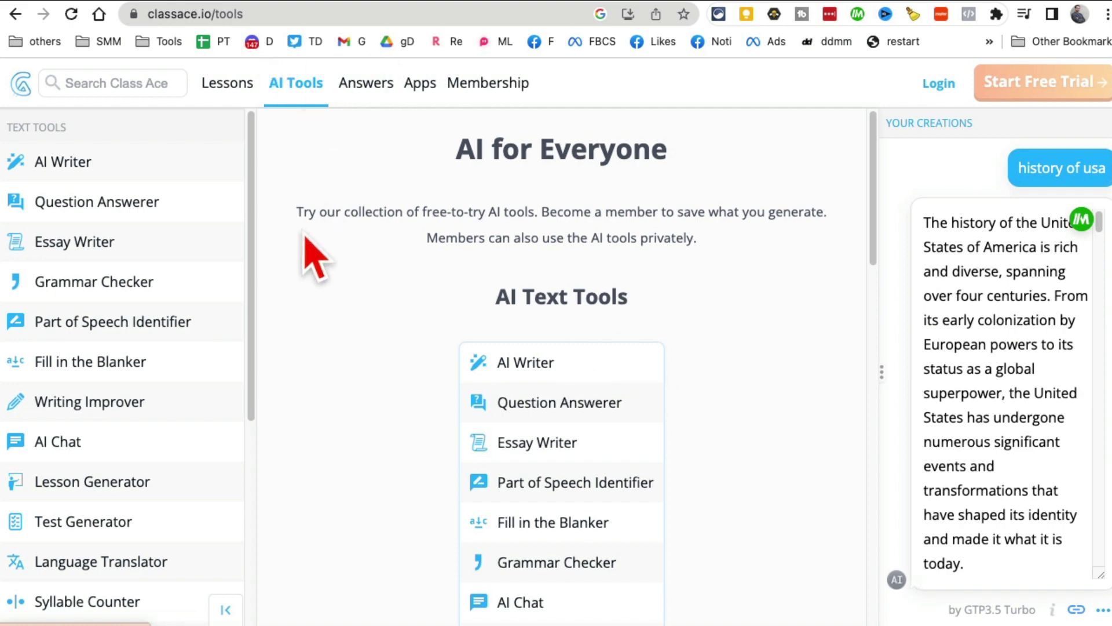
{"action": "left_click_drag", "start_coordinate": [255, 281], "coordinate": [256, 225]}
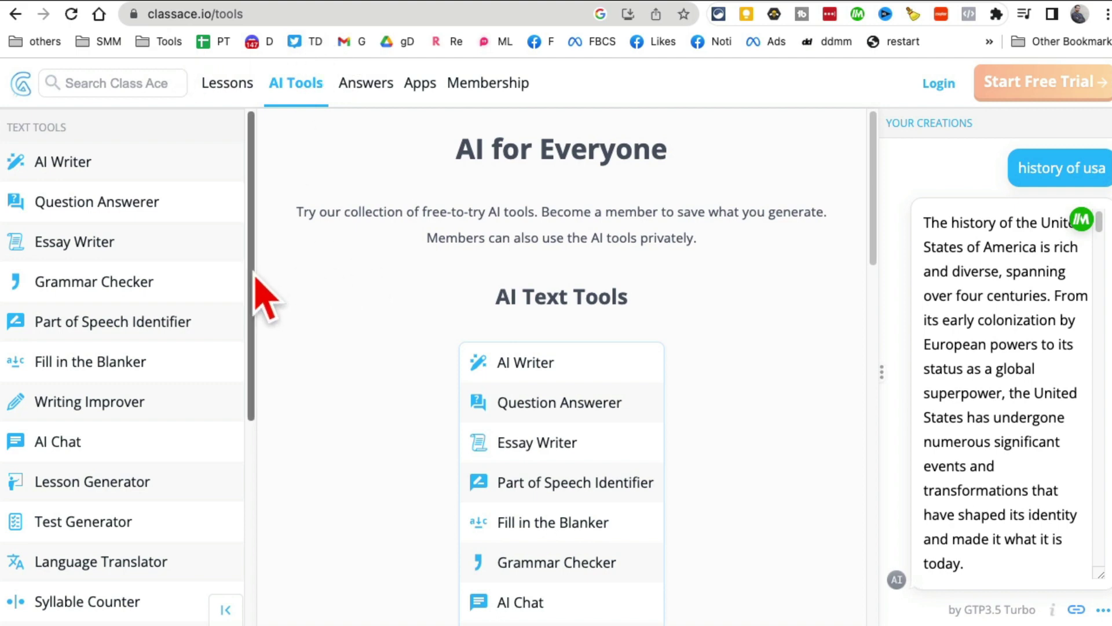
{"action": "left_click_drag", "start_coordinate": [256, 290], "coordinate": [261, 255]}
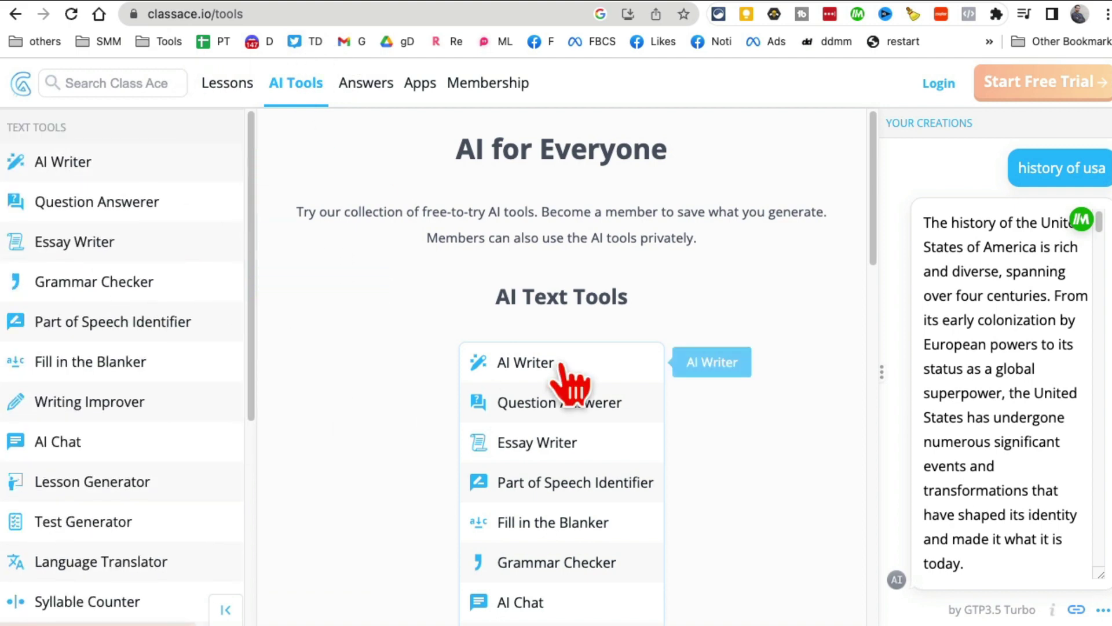
{"action": "mouse_move", "coordinate": [872, 259]}
{"action": "left_mouse_down"}
{"action": "mouse_move", "coordinate": [884, 366]}
{"action": "mouse_move", "coordinate": [861, 268]}
{"action": "left_mouse_up"}
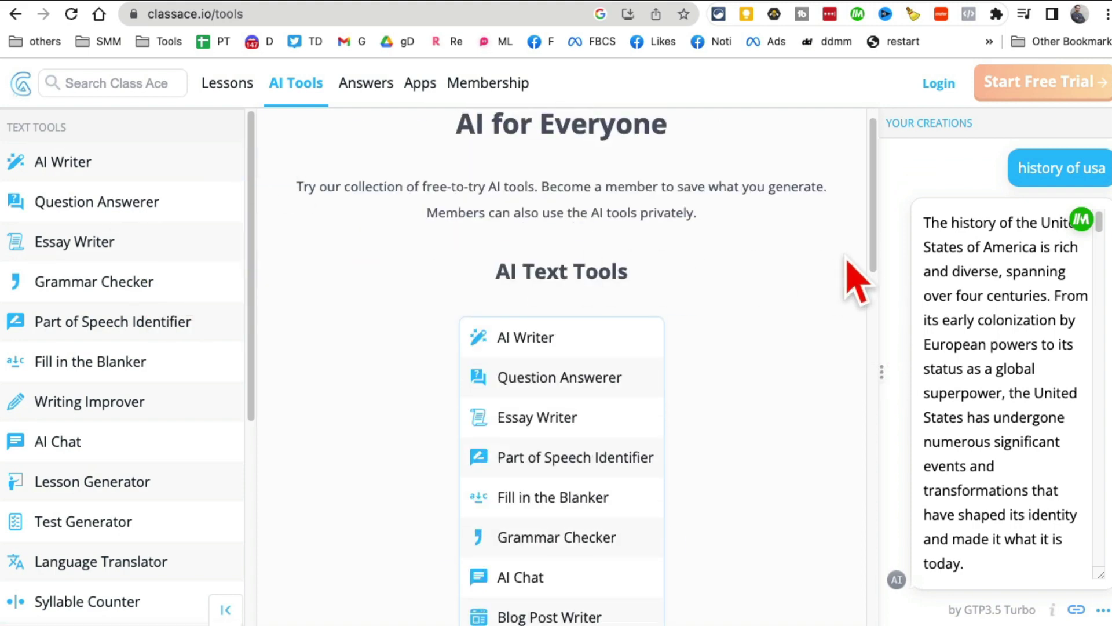
{"action": "scroll", "coordinate": [872, 267], "scroll_direction": "down", "scroll_amount": 1}
{"action": "scroll", "coordinate": [872, 284], "scroll_direction": "up", "scroll_amount": 1}
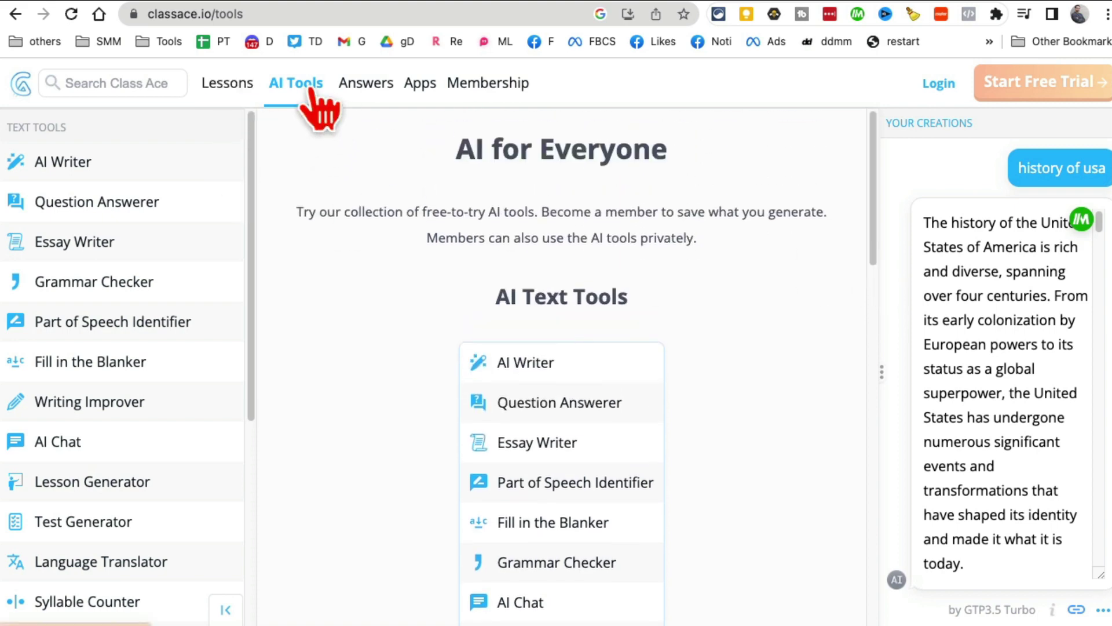
In Essay Writer, correct the topic to 'history of Mexico' and generate a 153-word essay
{"action": "left_click", "coordinate": [78, 255]}
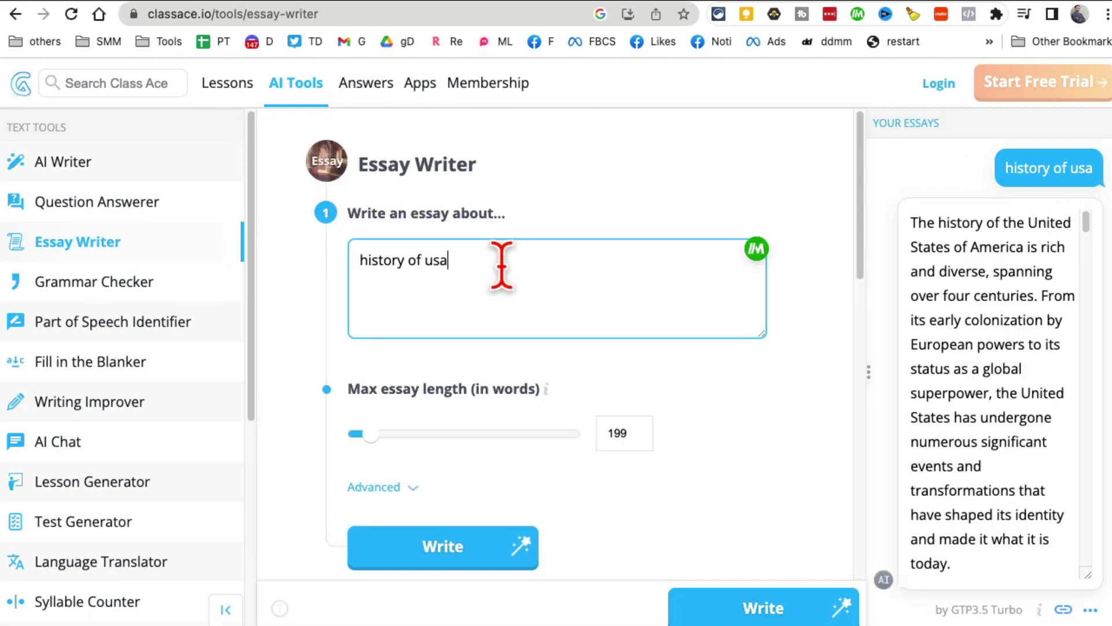
{"action": "right_click", "coordinate": [452, 259]}
{"action": "left_click", "coordinate": [472, 265]}
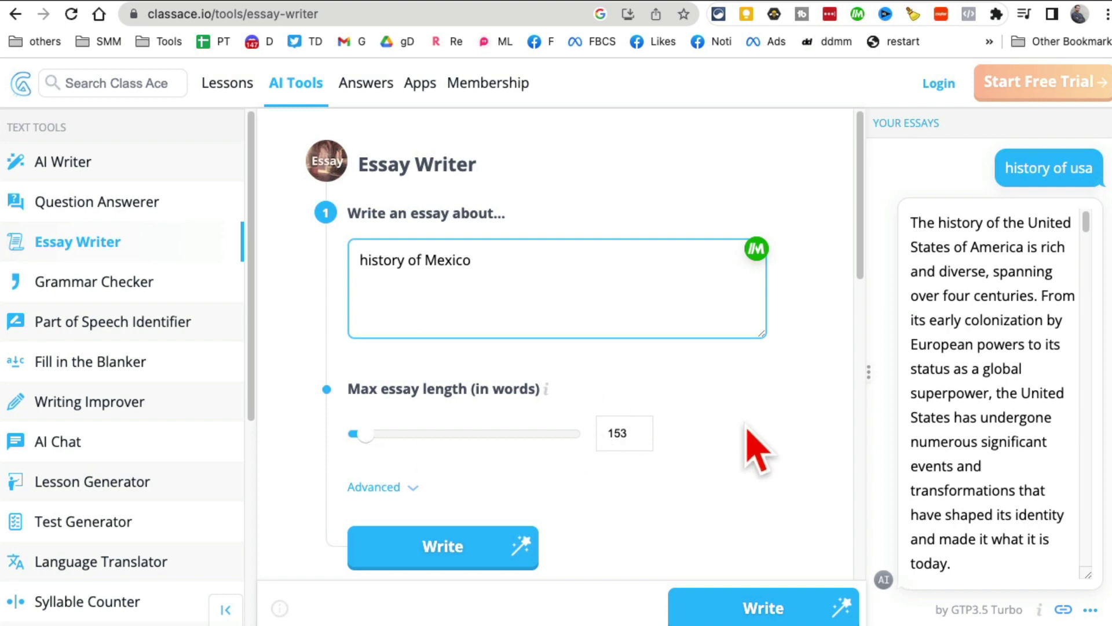
{"action": "scroll", "coordinate": [405, 417], "scroll_direction": "down", "scroll_amount": 1}
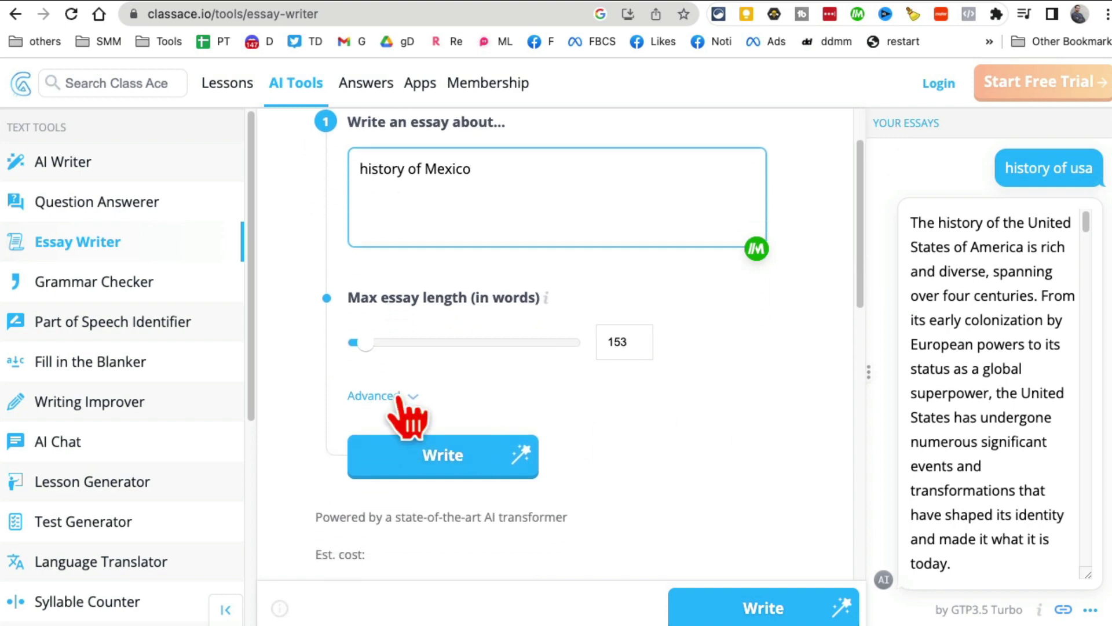
{"action": "left_click", "coordinate": [382, 438]}
{"action": "scroll", "coordinate": [707, 420], "scroll_direction": "down", "scroll_amount": 4}
{"action": "scroll", "coordinate": [717, 429], "scroll_direction": "up", "scroll_amount": 1}
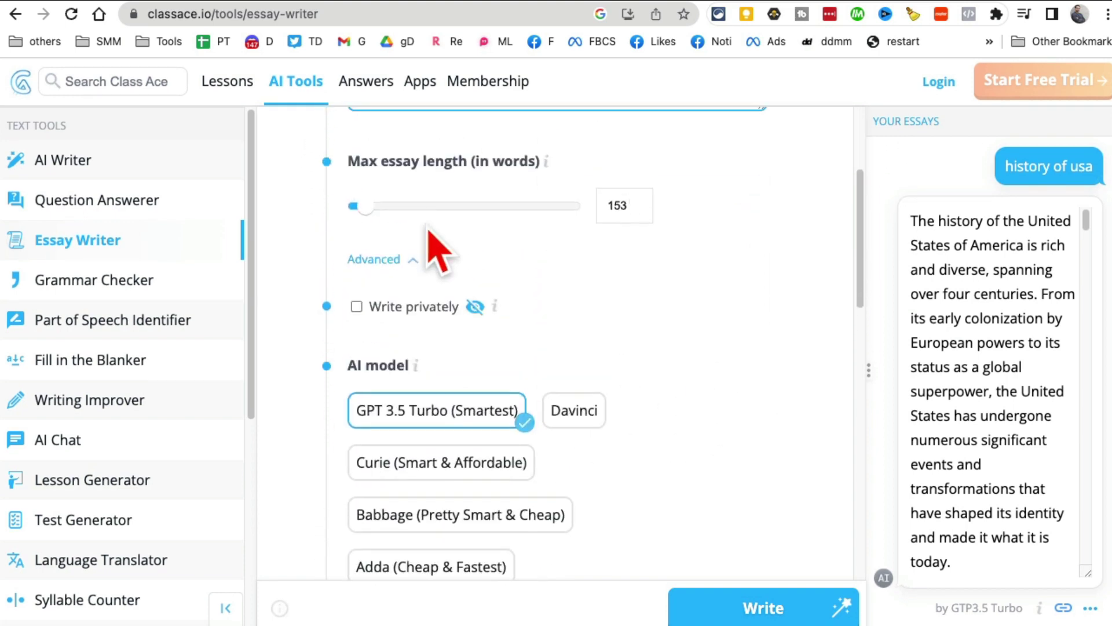
{"action": "left_click", "coordinate": [408, 261]}
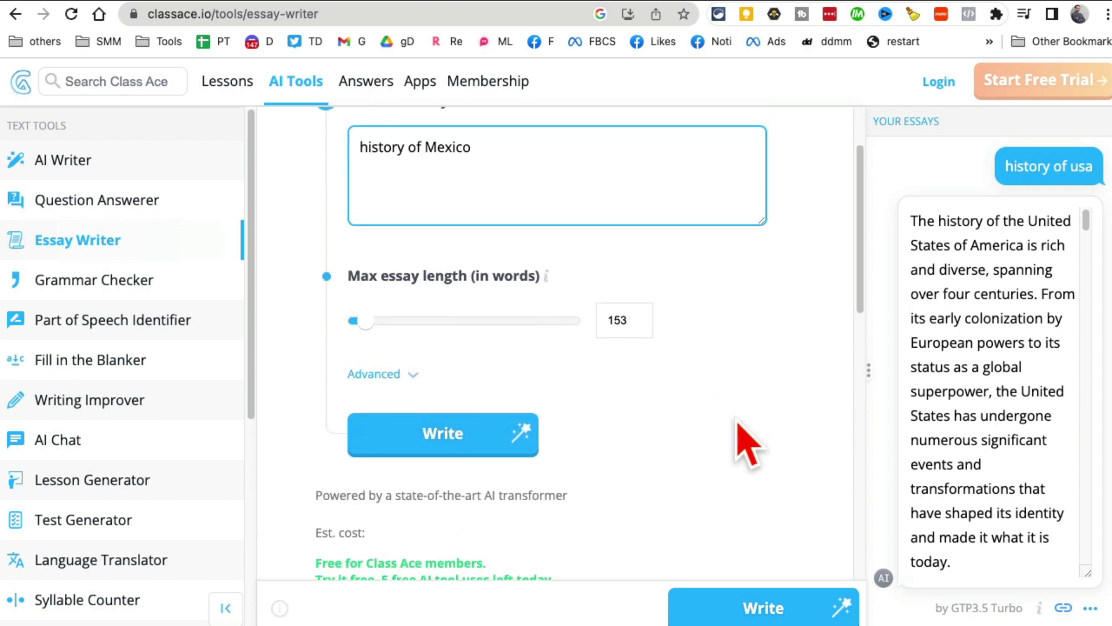
{"action": "left_click", "coordinate": [475, 458]}
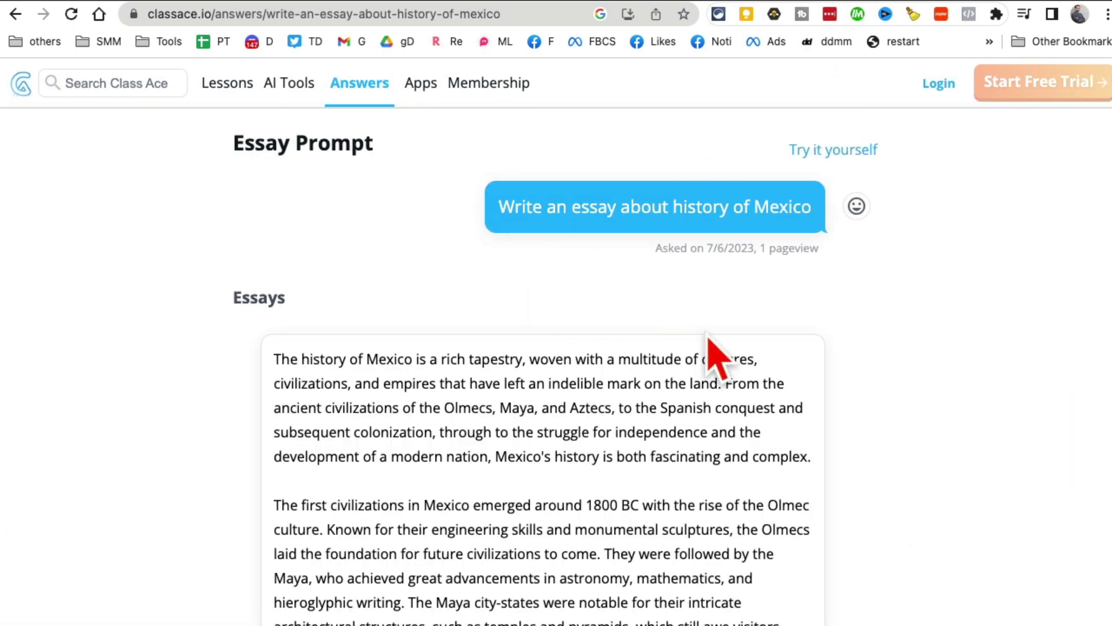
{"action": "scroll", "coordinate": [536, 426], "scroll_direction": "down", "scroll_amount": 1}
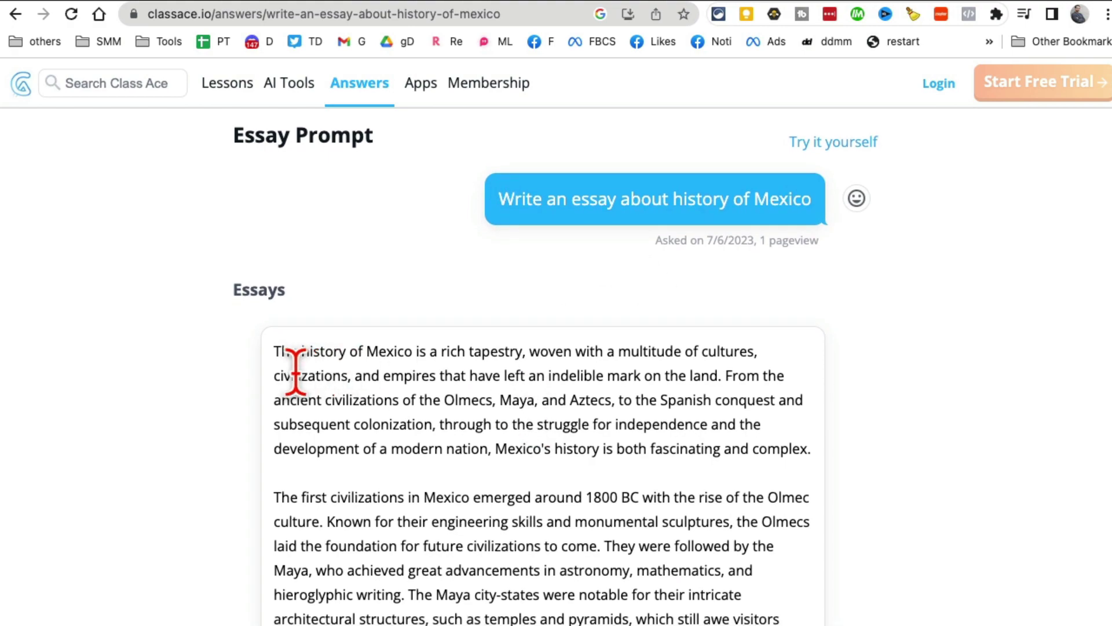
{"action": "triple_click", "coordinate": [280, 350]}
{"action": "scroll", "coordinate": [637, 513], "scroll_direction": "down", "scroll_amount": 4}
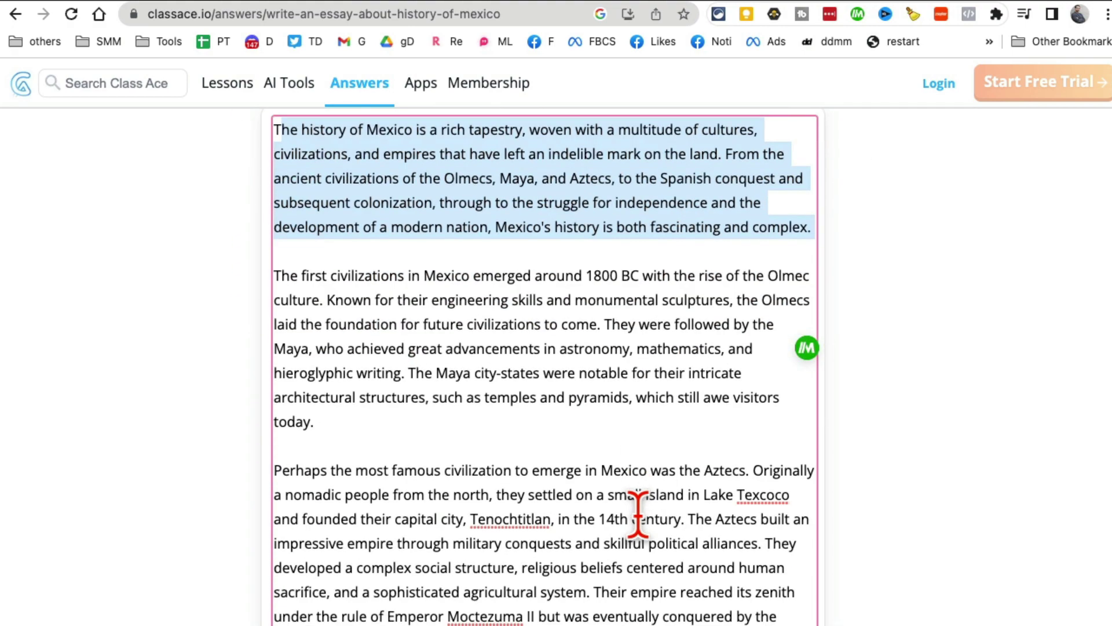
{"action": "scroll", "coordinate": [637, 513], "scroll_direction": "down", "scroll_amount": 20}
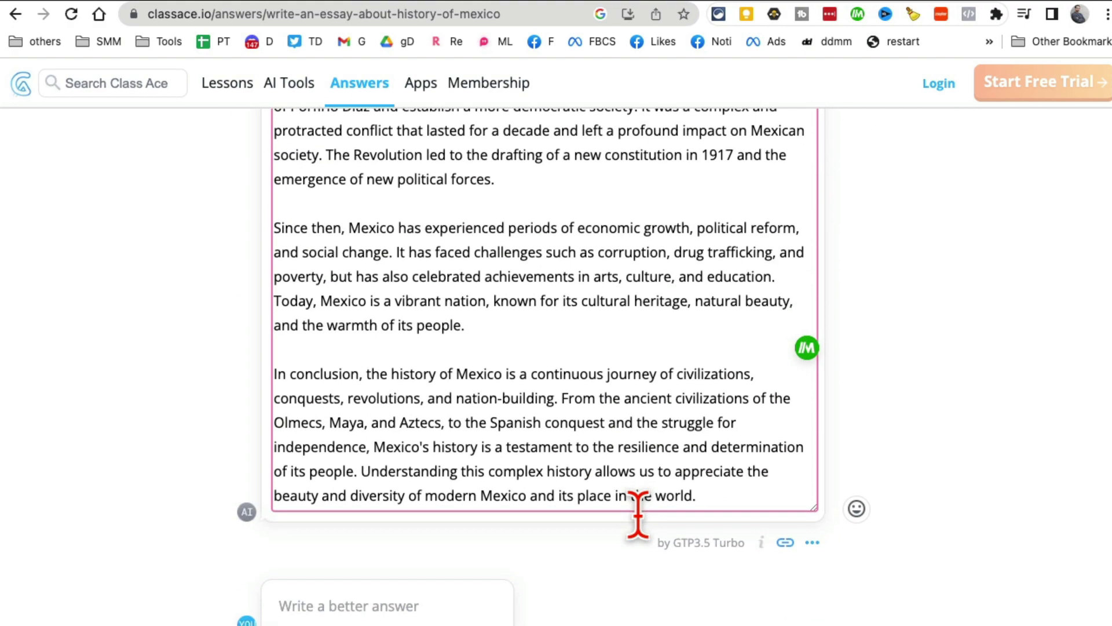
{"action": "left_click_drag", "start_coordinate": [720, 461], "coordinate": [438, 272]}
{"action": "scroll", "coordinate": [541, 377], "scroll_direction": "down", "scroll_amount": 4}
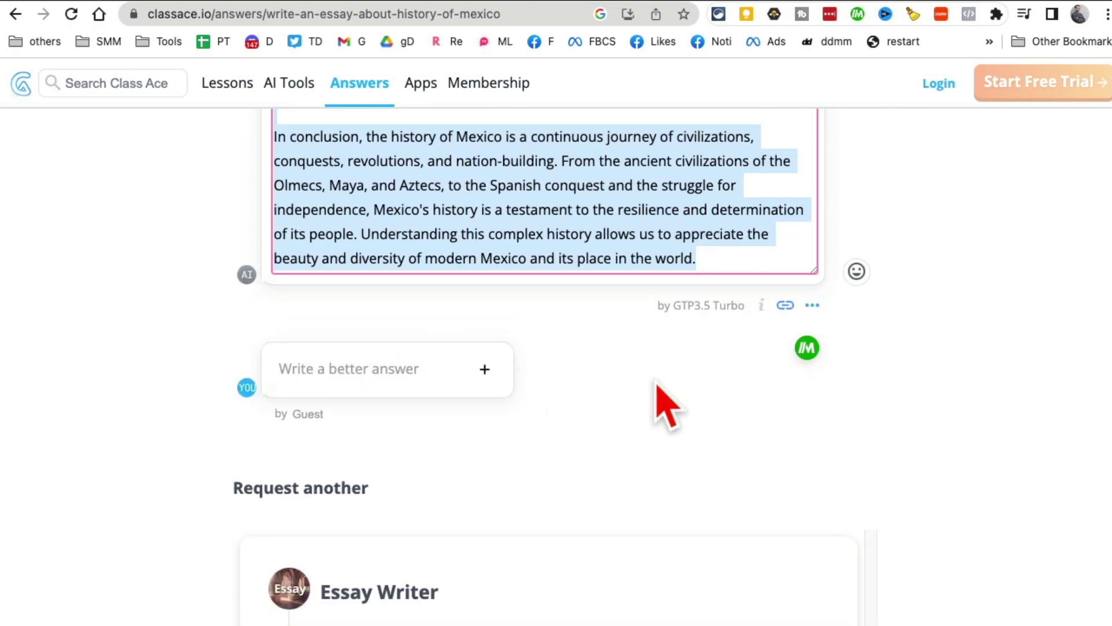
{"action": "scroll", "coordinate": [658, 398], "scroll_direction": "up", "scroll_amount": 10}
{"action": "scroll", "coordinate": [658, 397], "scroll_direction": "up", "scroll_amount": 12}
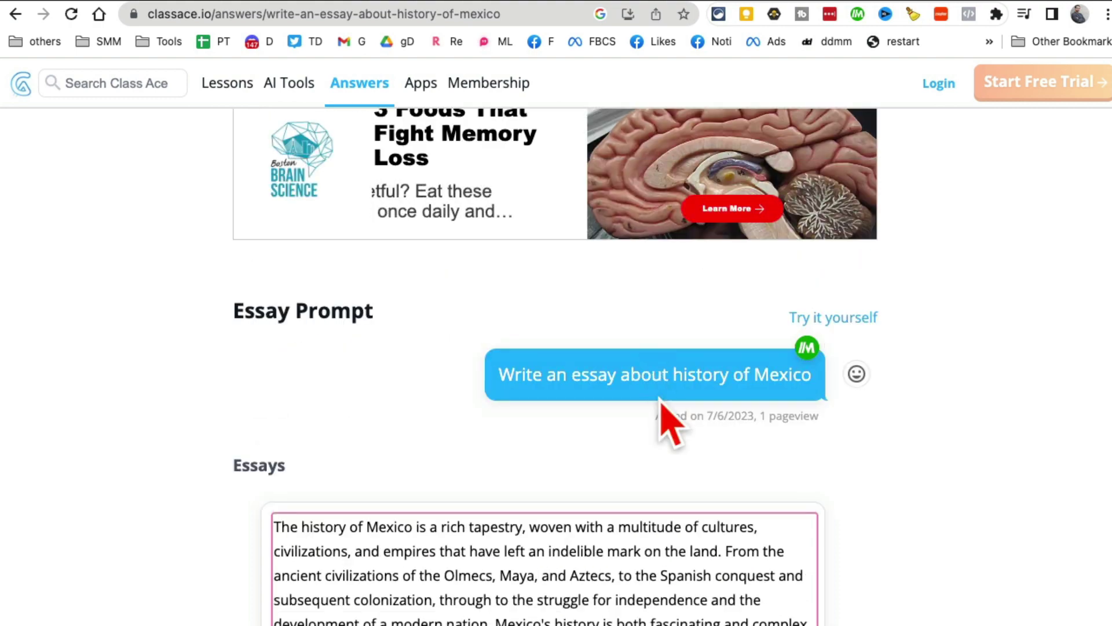
{"action": "scroll", "coordinate": [660, 402], "scroll_direction": "down", "scroll_amount": 20}
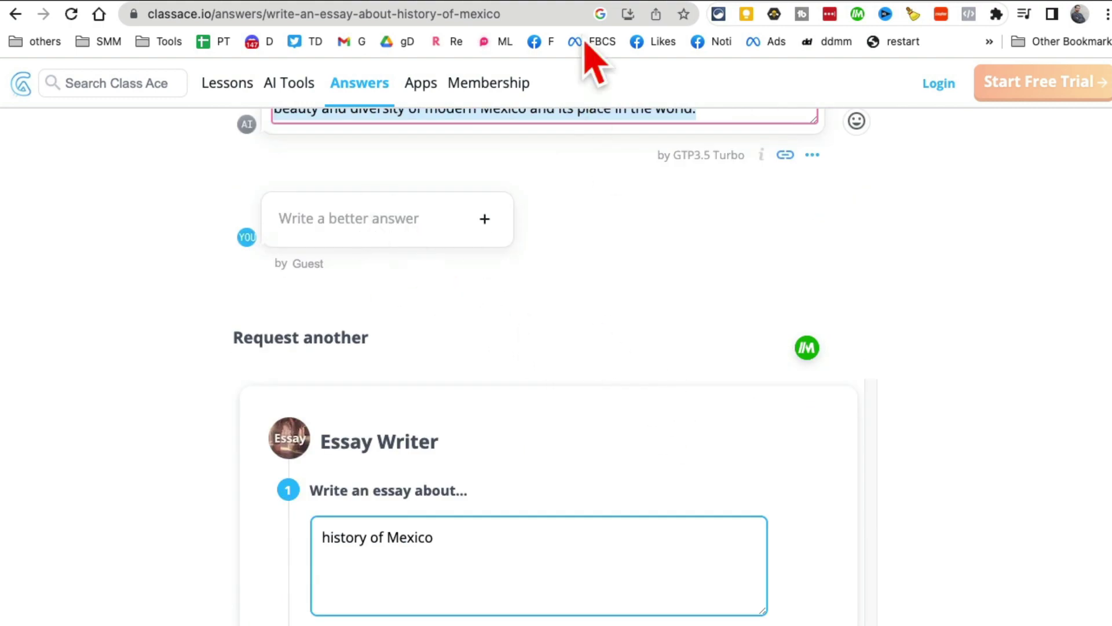
On CollegeEssay.org, dismiss the chat popup, pick the 'history of mexico' topic and start writing
{"action": "left_click", "coordinate": [587, 5]}
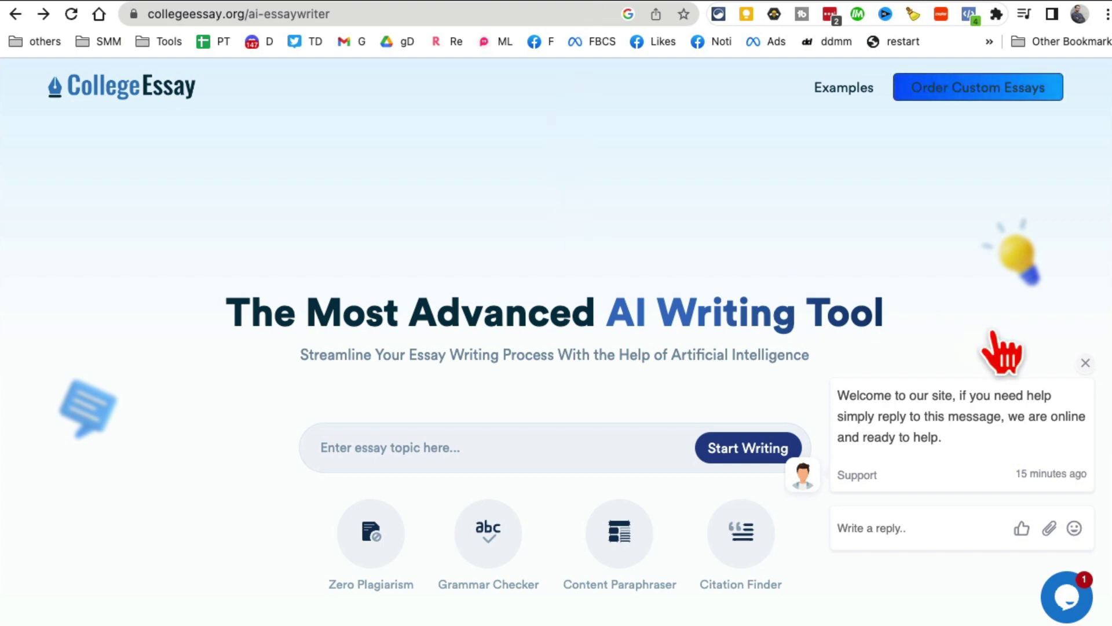
{"action": "left_click", "coordinate": [1073, 363]}
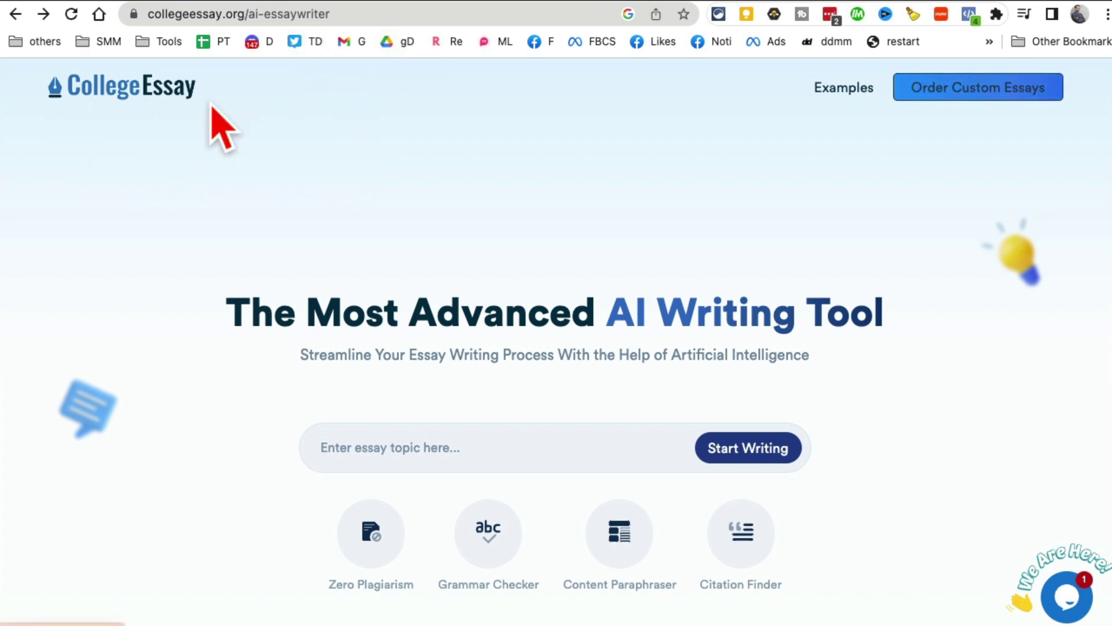
{"action": "left_click", "coordinate": [348, 18]}
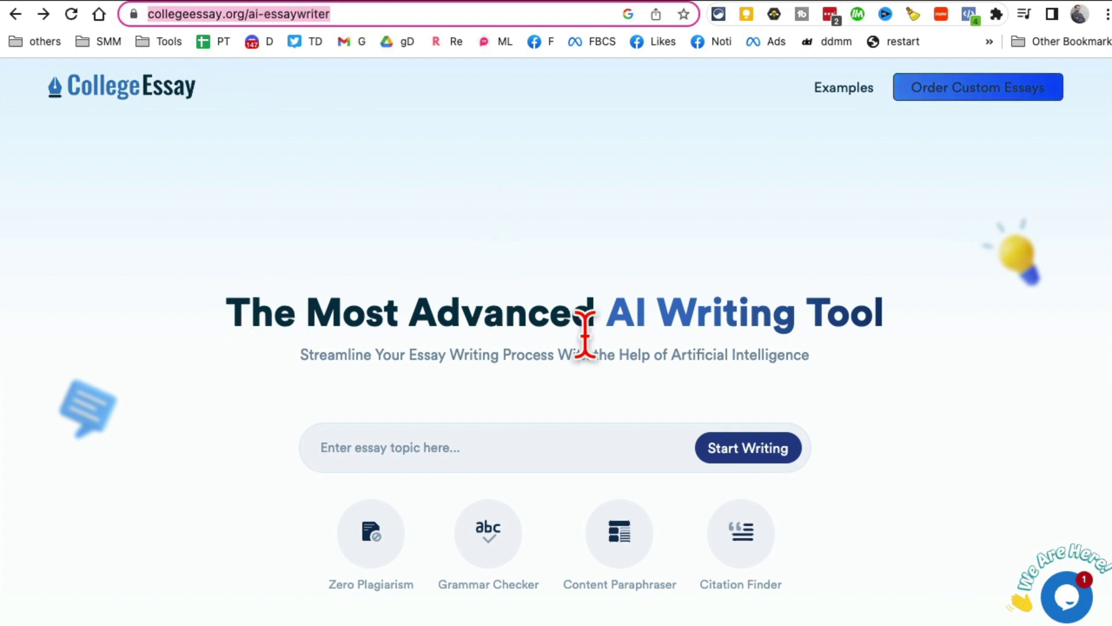
{"action": "scroll", "coordinate": [844, 302], "scroll_direction": "down", "scroll_amount": 2}
{"action": "left_click", "coordinate": [481, 329]}
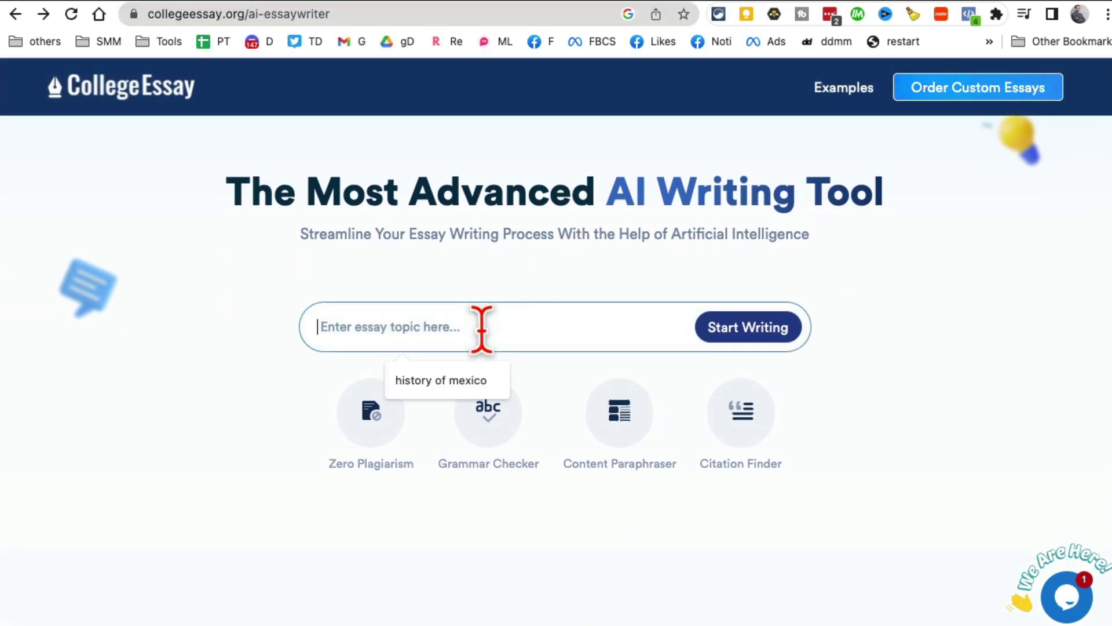
{"action": "key", "text": "Down"}
{"action": "key", "text": "Return"}
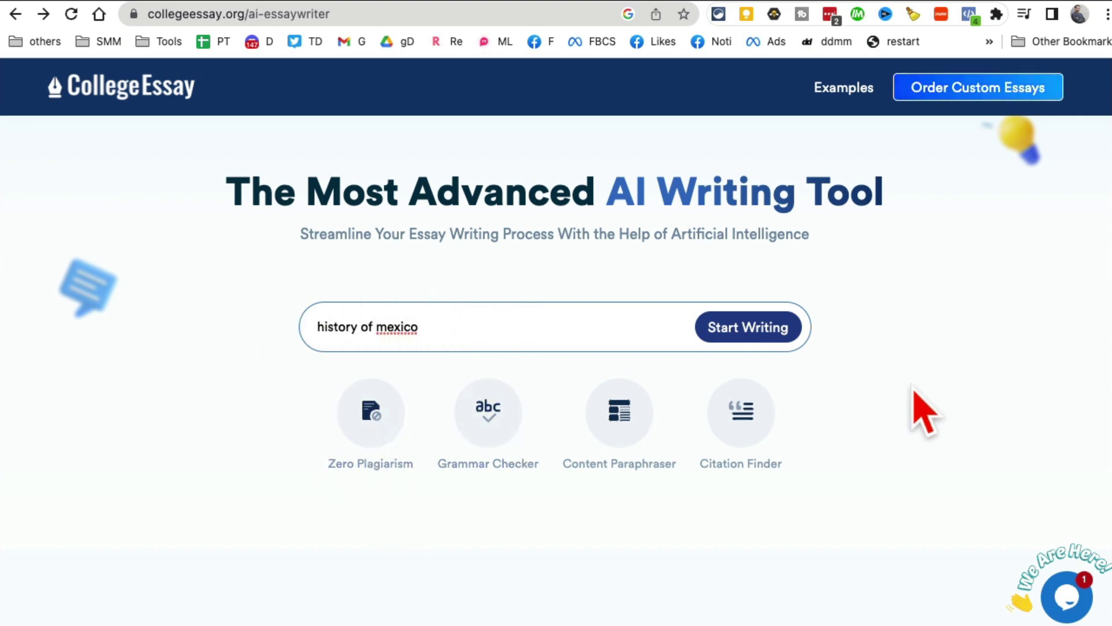
{"action": "left_click", "coordinate": [747, 333]}
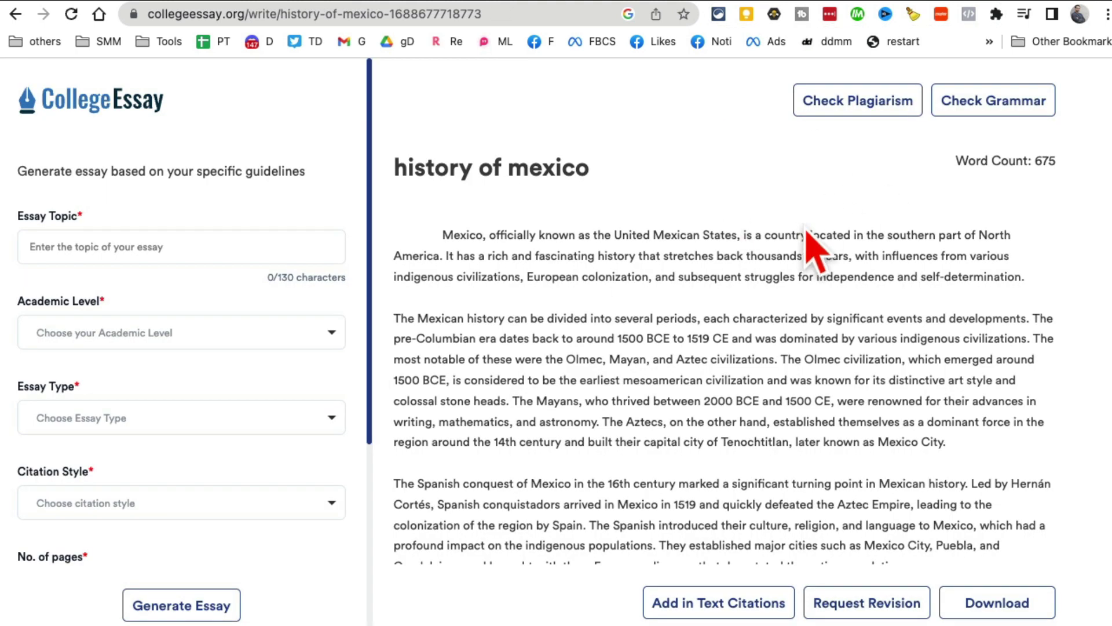
Read the 675-word essay, from pre-Columbian civilizations through the 1910 Revolution to modern Mexico
{"action": "left_click_drag", "start_coordinate": [464, 171], "coordinate": [759, 422]}
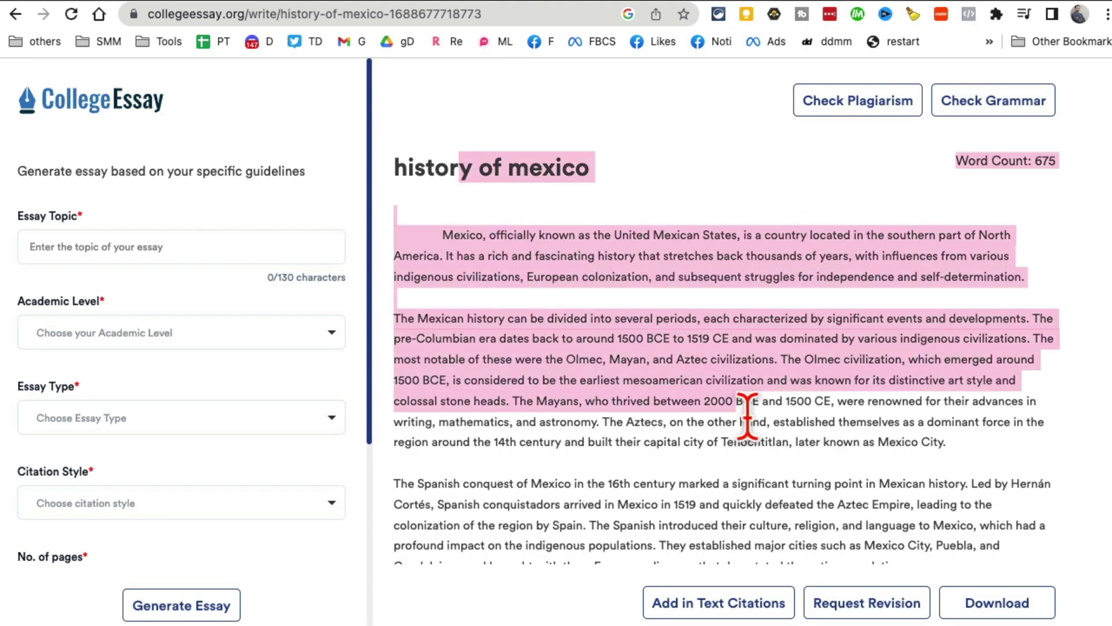
{"action": "scroll", "coordinate": [825, 421], "scroll_direction": "down", "scroll_amount": 4}
{"action": "scroll", "coordinate": [825, 421], "scroll_direction": "down", "scroll_amount": 7}
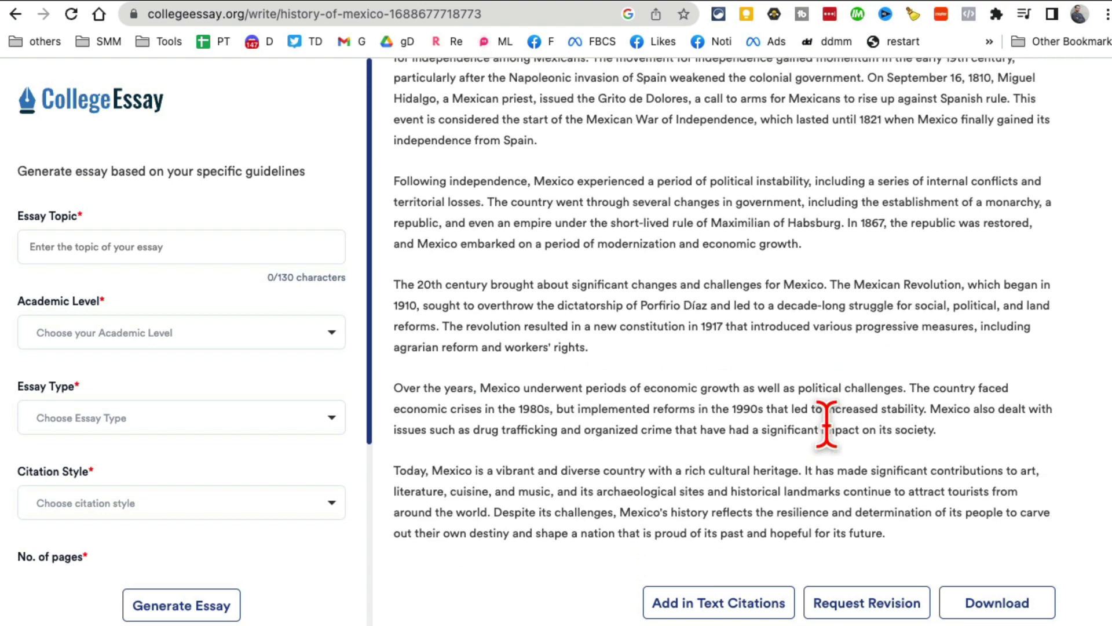
{"action": "left_click_drag", "start_coordinate": [728, 181], "coordinate": [914, 470]}
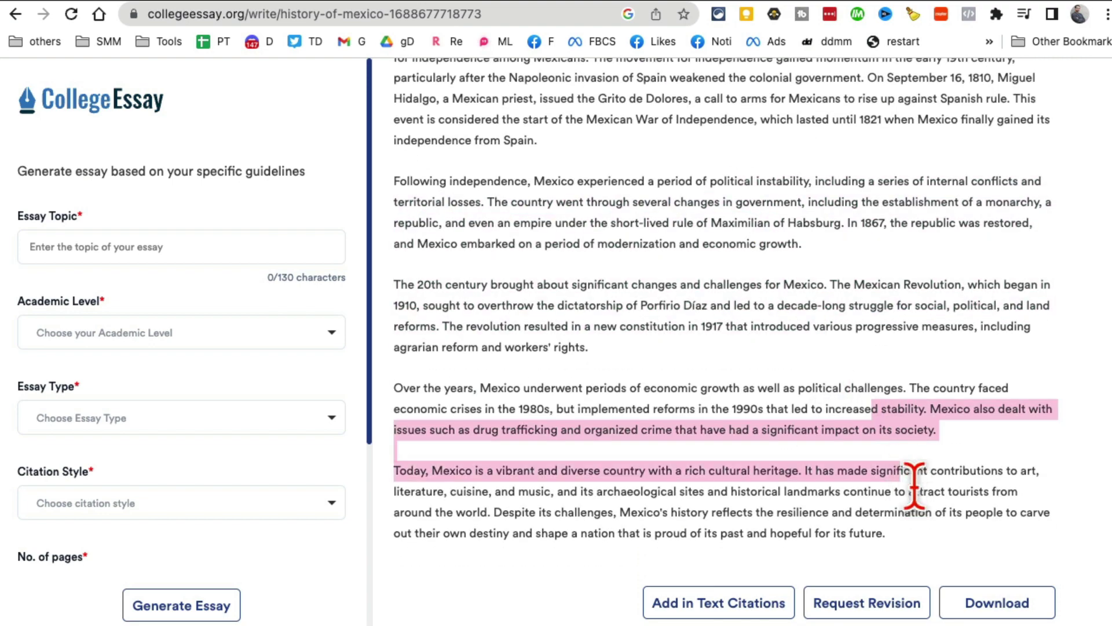
{"action": "left_click", "coordinate": [880, 471]}
{"action": "left_click_drag", "start_coordinate": [450, 235], "coordinate": [950, 443]}
{"action": "scroll", "coordinate": [769, 496], "scroll_direction": "down", "scroll_amount": 3}
{"action": "scroll", "coordinate": [836, 489], "scroll_direction": "down", "scroll_amount": 2}
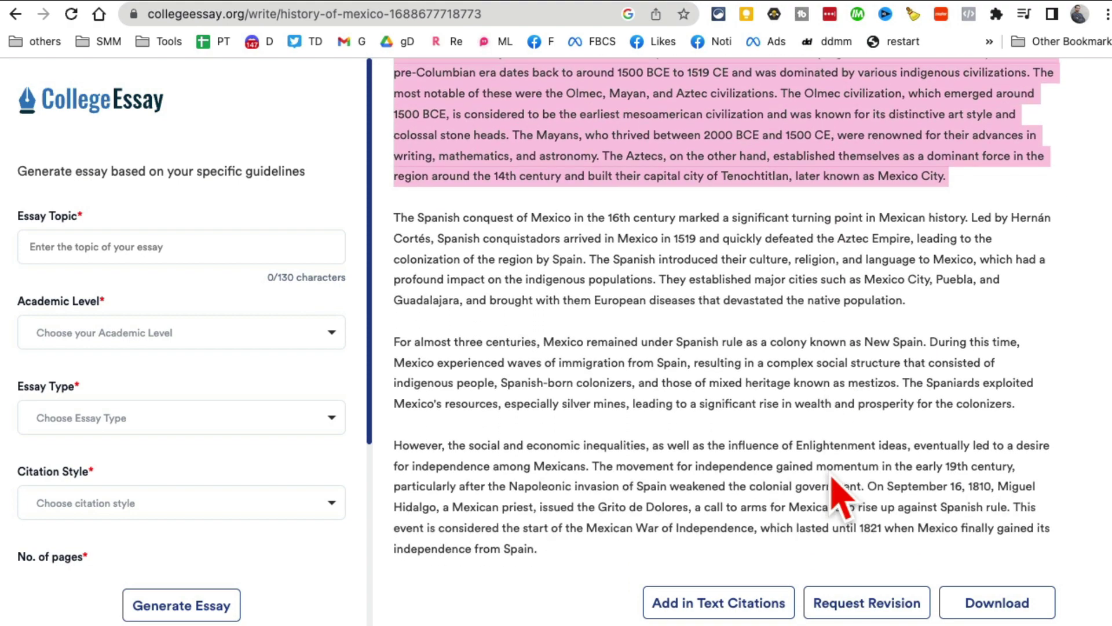
{"action": "scroll", "coordinate": [834, 472], "scroll_direction": "down", "scroll_amount": 5}
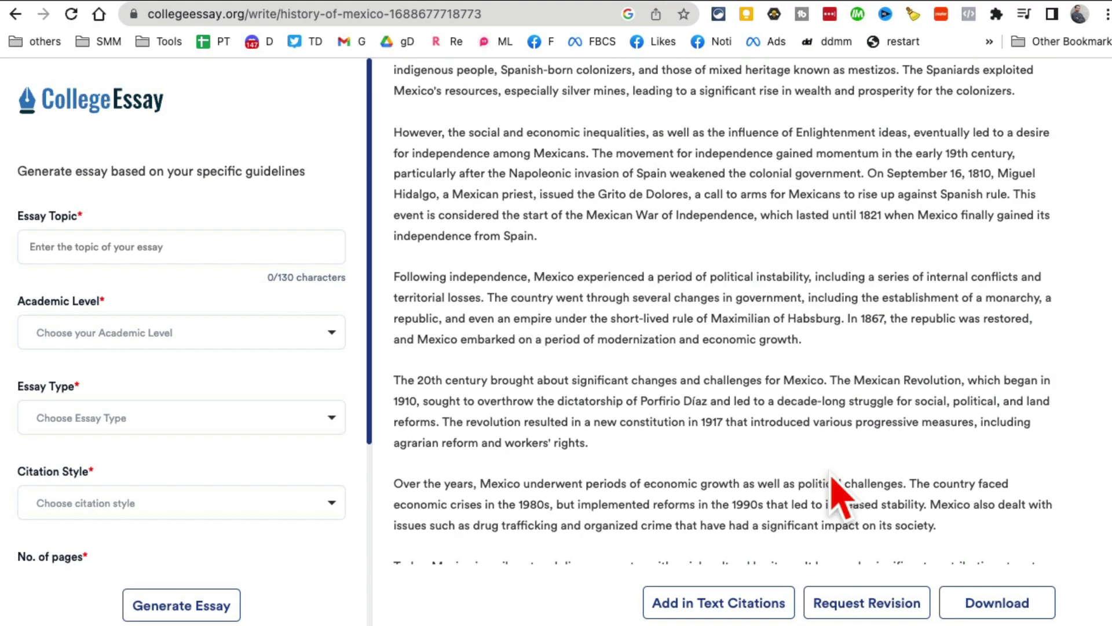
{"action": "scroll", "coordinate": [834, 481], "scroll_direction": "down", "scroll_amount": 2}
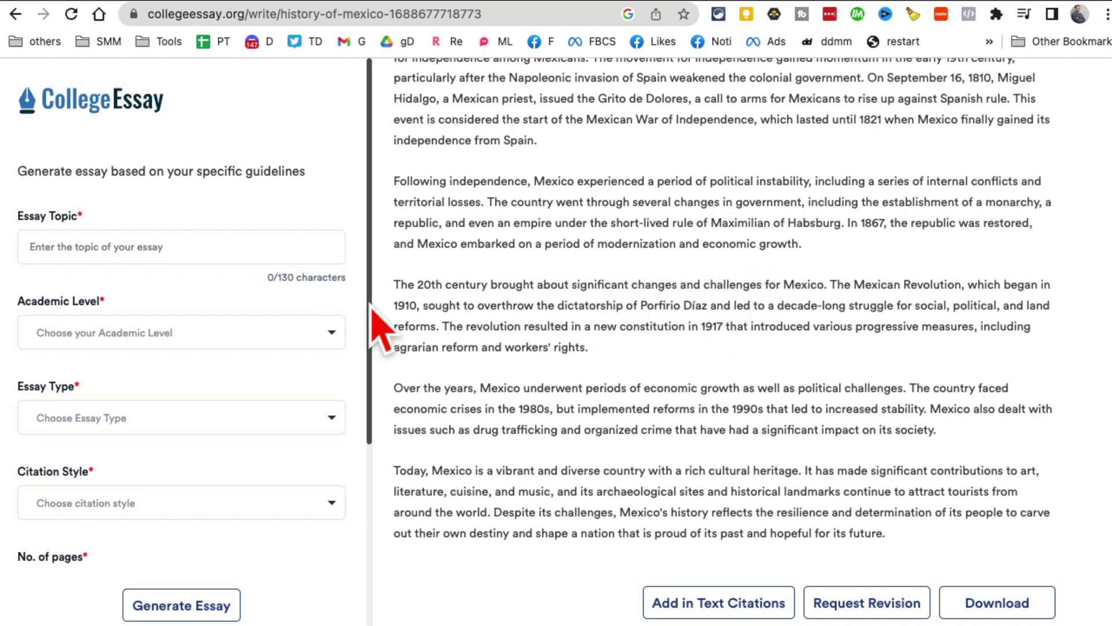
{"action": "scroll", "coordinate": [727, 301], "scroll_direction": "up", "scroll_amount": 9}
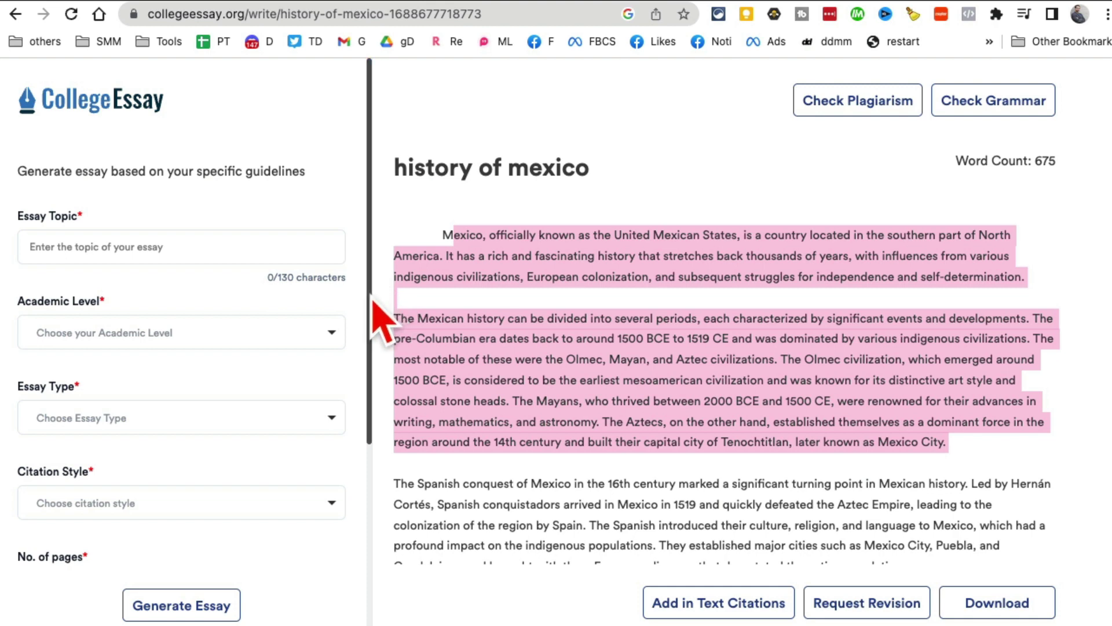
{"action": "scroll", "coordinate": [261, 243], "scroll_direction": "down", "scroll_amount": 1}
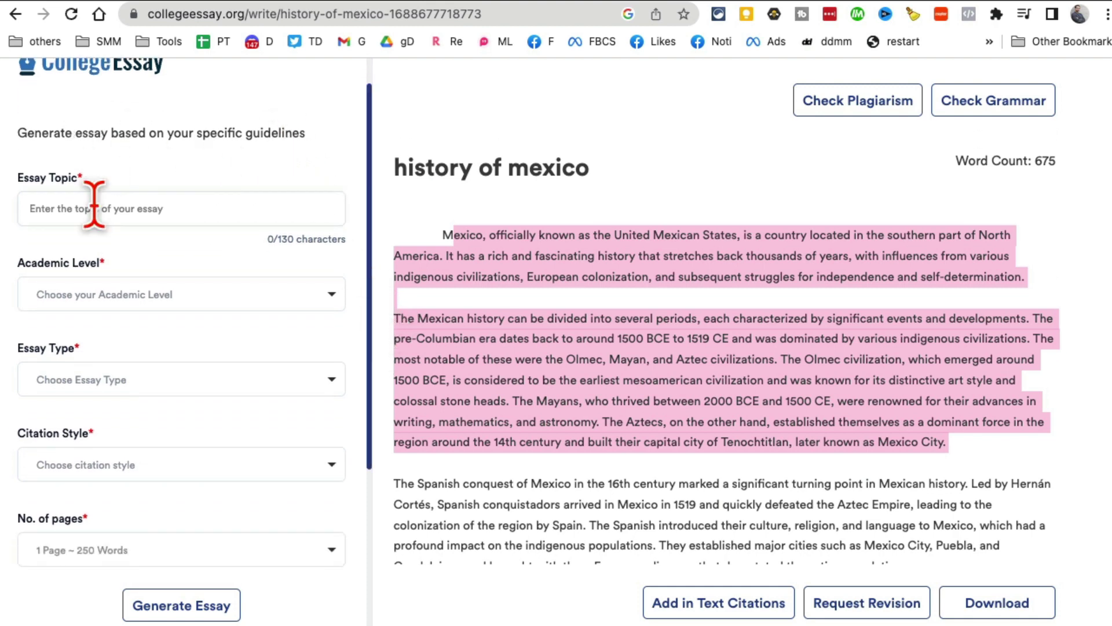
Set the essay's academic level to College - Undergraduate
{"action": "scroll", "coordinate": [197, 261], "scroll_direction": "down", "scroll_amount": 1}
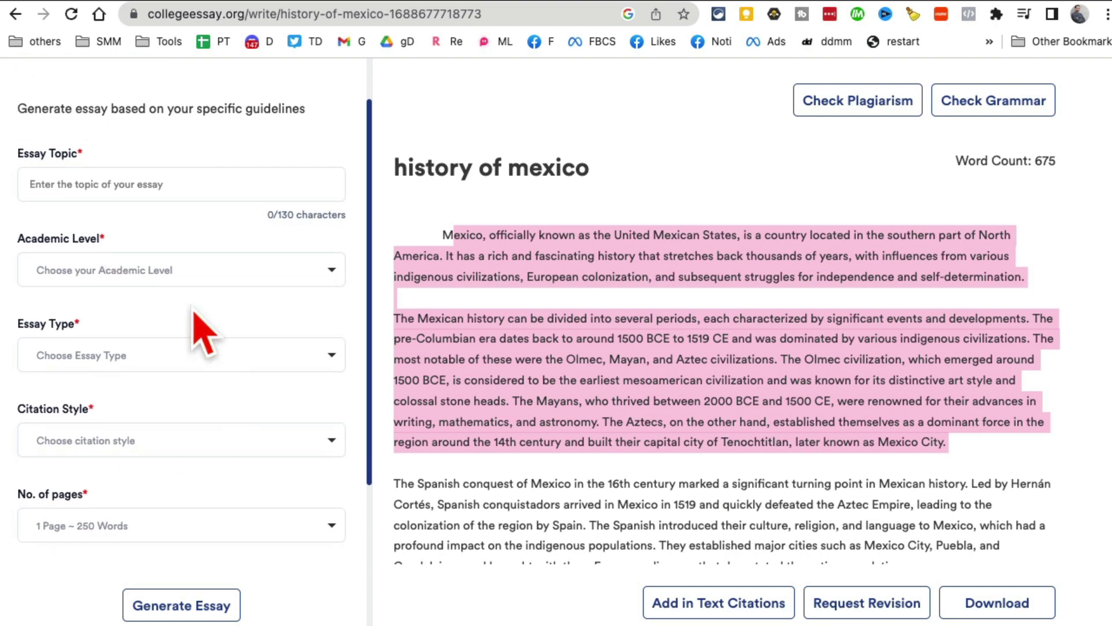
{"action": "left_click", "coordinate": [229, 443]}
{"action": "left_click", "coordinate": [199, 471]}
{"action": "left_click", "coordinate": [218, 358]}
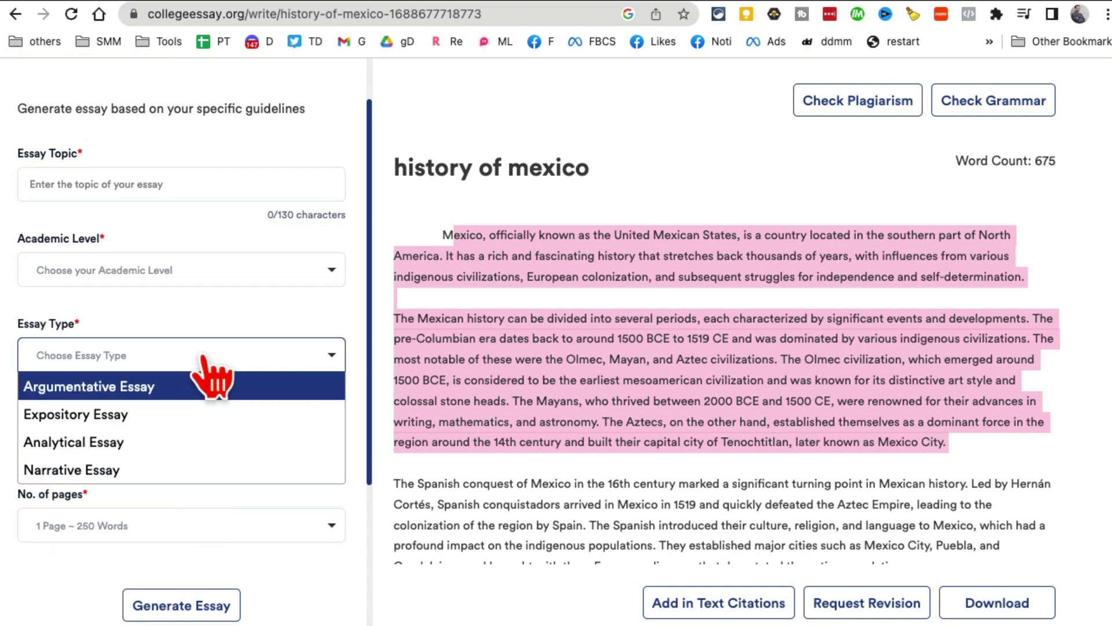
{"action": "left_click", "coordinate": [183, 416]}
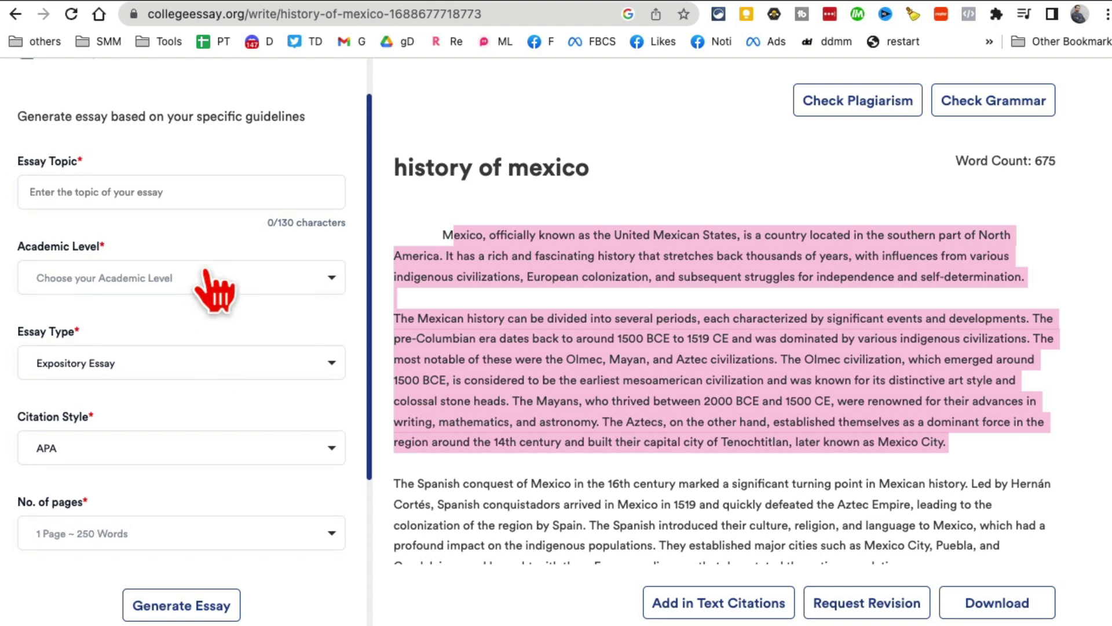
{"action": "scroll", "coordinate": [197, 261], "scroll_direction": "up", "scroll_amount": 1}
{"action": "left_click", "coordinate": [179, 211]}
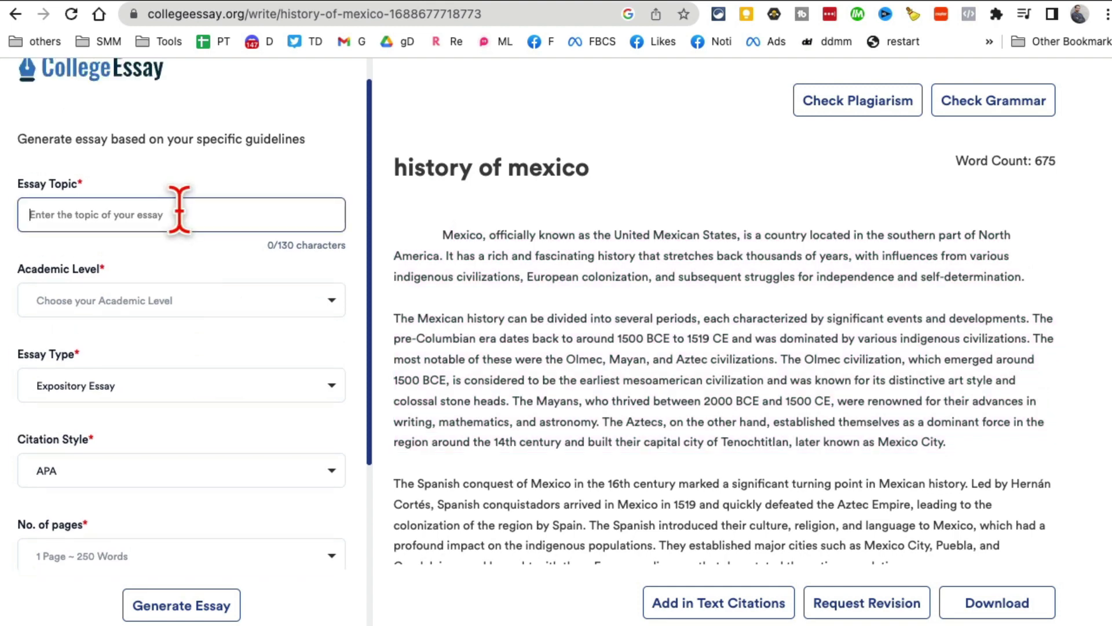
{"action": "left_click", "coordinate": [148, 300]}
{"action": "left_click", "coordinate": [120, 385]}
{"action": "scroll", "coordinate": [272, 417], "scroll_direction": "down", "scroll_amount": 1}
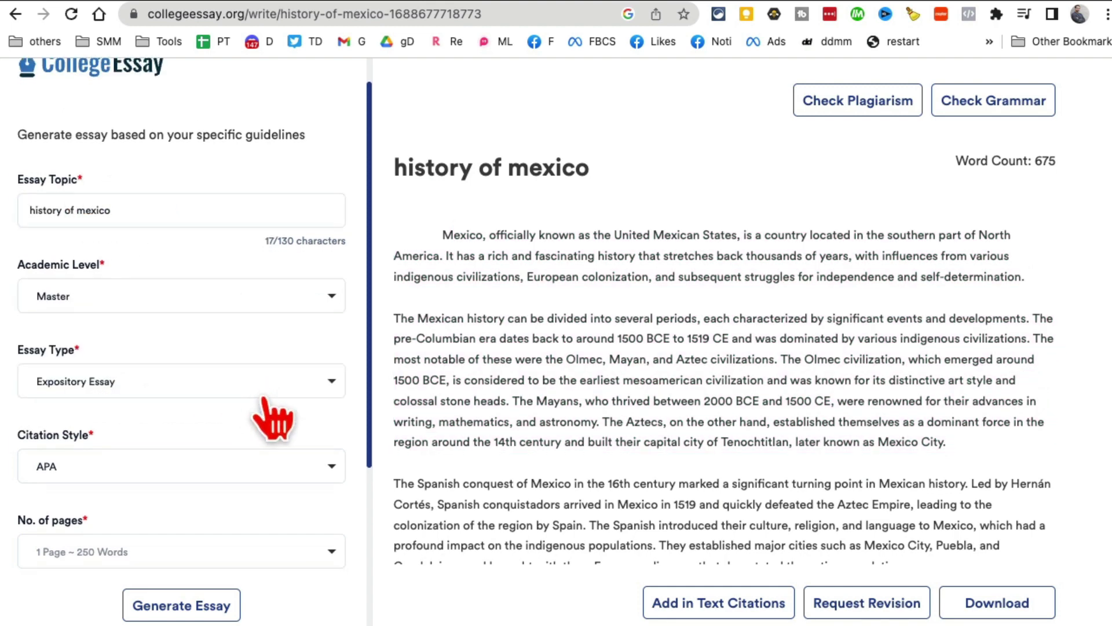
{"action": "left_click", "coordinate": [128, 277]}
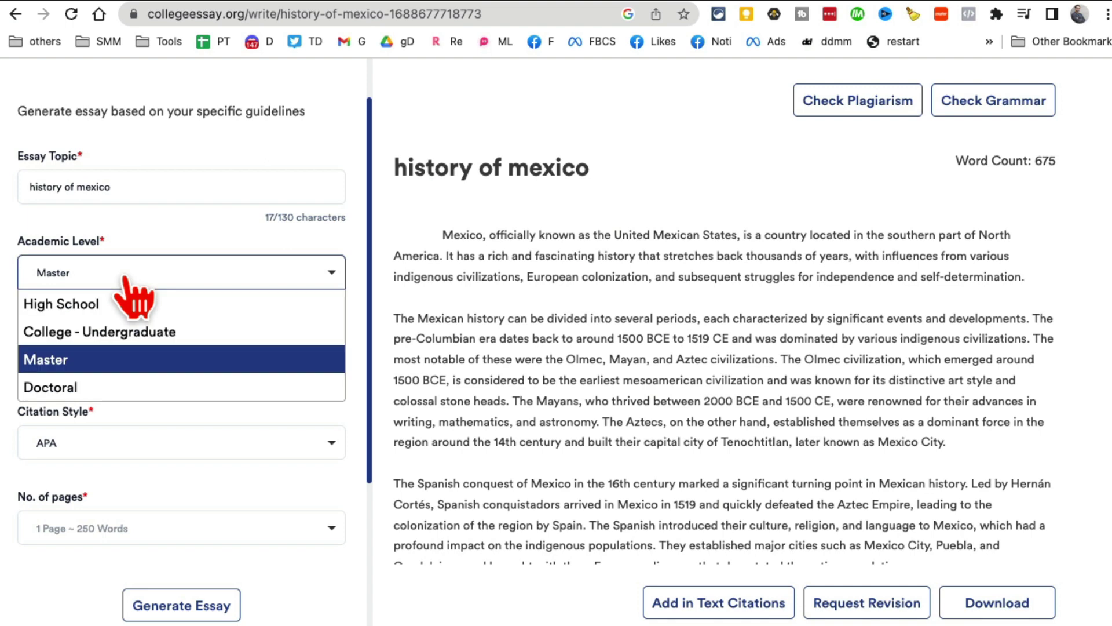
{"action": "left_click", "coordinate": [107, 341]}
Make it an Analytical Essay with MLA citation, 2 Pages ~ 500 Words and 4 Sources
{"action": "left_click", "coordinate": [98, 364]}
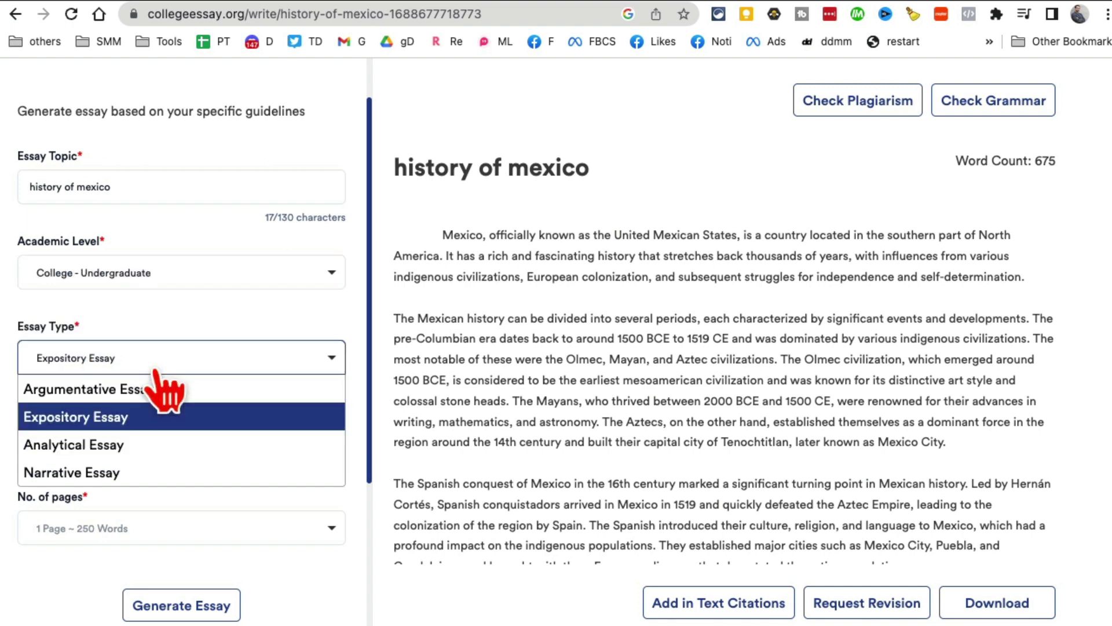
{"action": "left_click", "coordinate": [134, 445]}
{"action": "scroll", "coordinate": [292, 471], "scroll_direction": "down", "scroll_amount": 4}
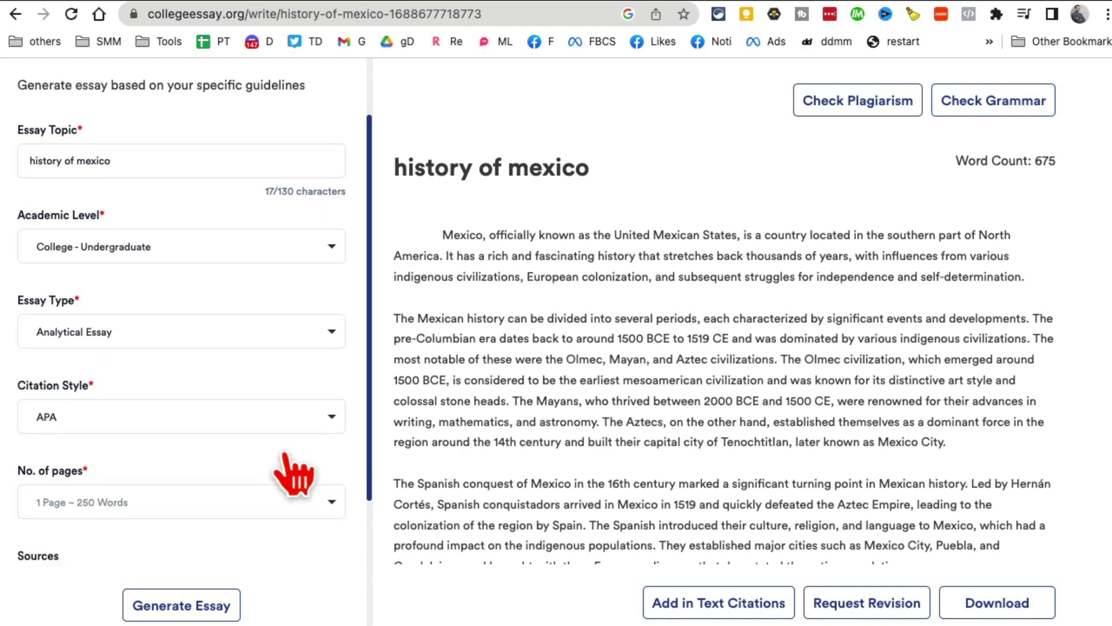
{"action": "left_click", "coordinate": [238, 345]}
{"action": "left_click", "coordinate": [196, 394]}
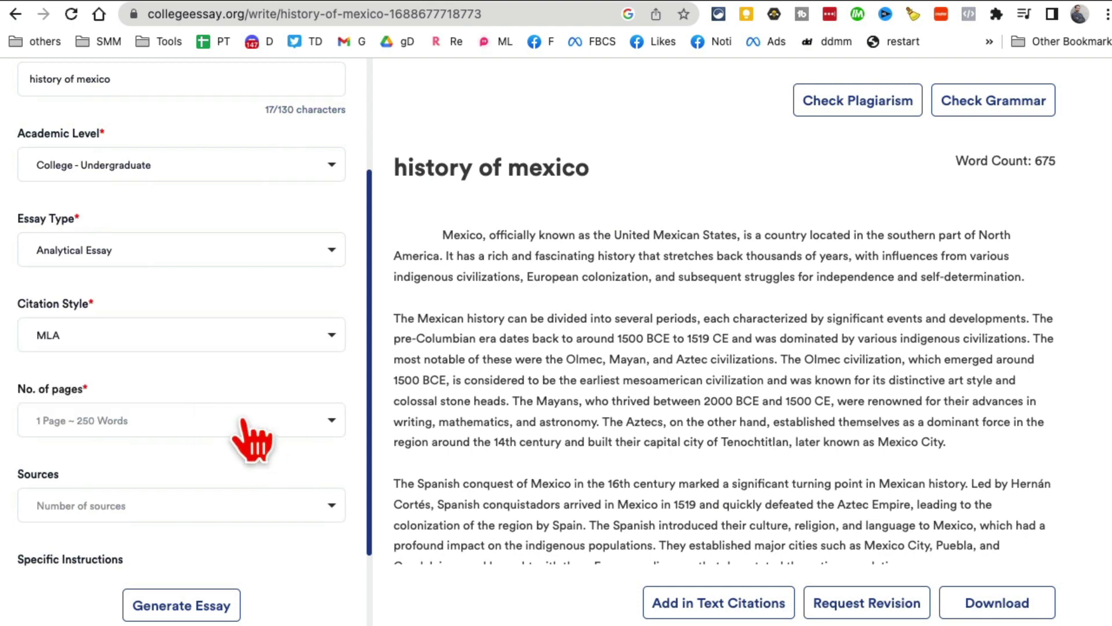
{"action": "left_click", "coordinate": [242, 423]}
{"action": "left_click", "coordinate": [280, 479]}
{"action": "scroll", "coordinate": [301, 463], "scroll_direction": "down", "scroll_amount": 3}
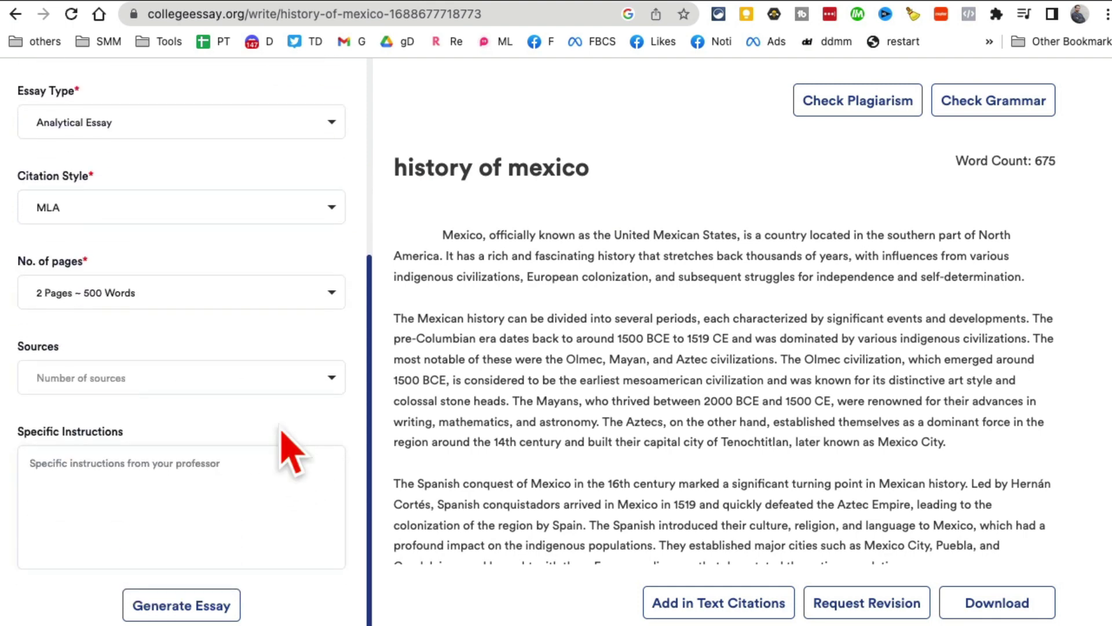
{"action": "left_click", "coordinate": [268, 380]}
{"action": "left_click", "coordinate": [232, 492]}
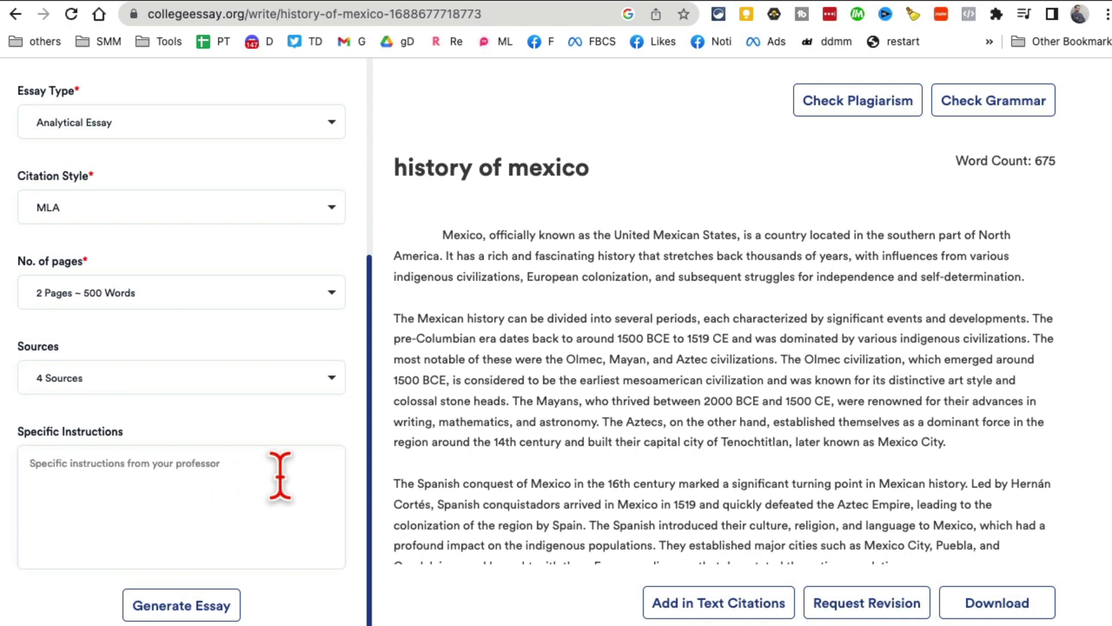
{"action": "scroll", "coordinate": [152, 561], "scroll_direction": "down", "scroll_amount": 5}
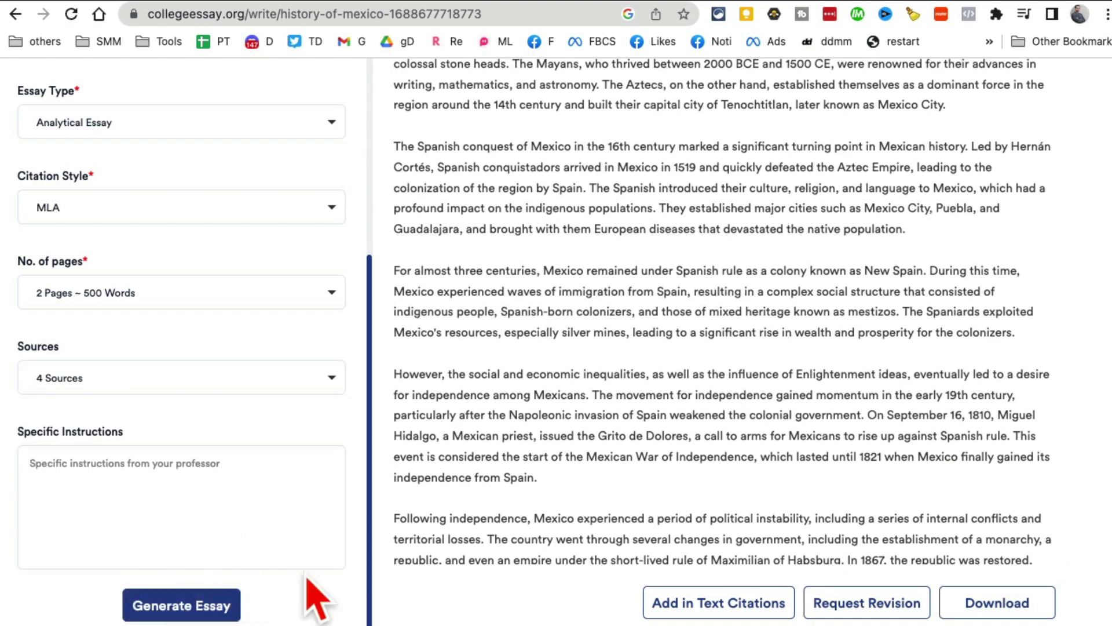
Review the opening of the CollegeEssay.org history of Mexico essay, then move to the TinyWow Essay Writer tab
{"action": "scroll", "coordinate": [719, 434], "scroll_direction": "up", "scroll_amount": 5}
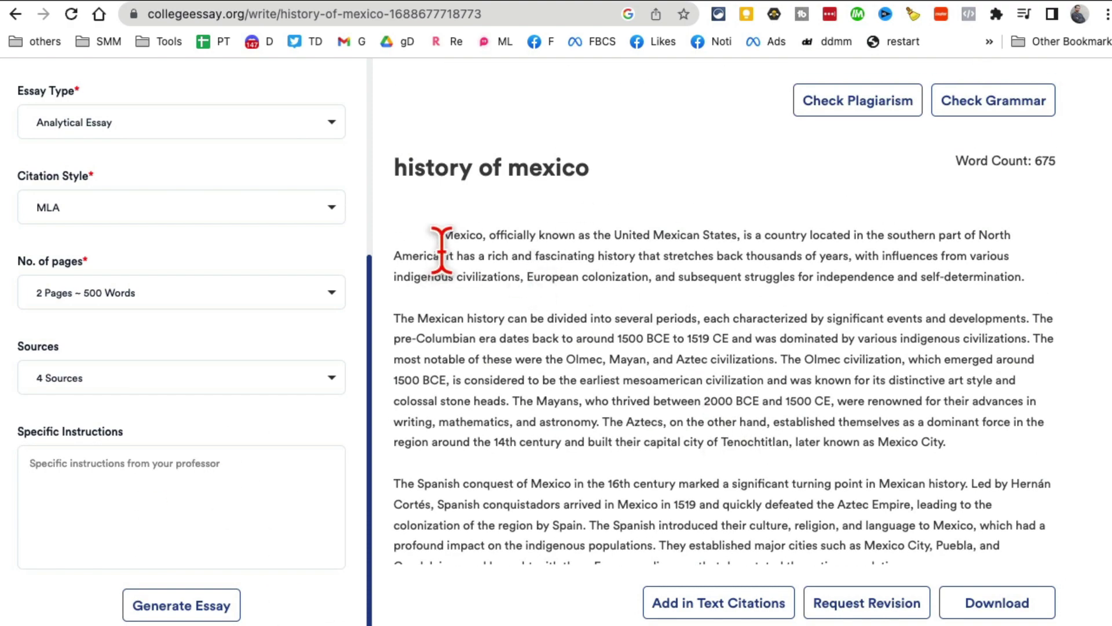
{"action": "left_click_drag", "start_coordinate": [443, 235], "coordinate": [684, 362]}
{"action": "scroll", "coordinate": [231, 324], "scroll_direction": "up", "scroll_amount": 5}
{"action": "left_click_drag", "start_coordinate": [299, 172], "coordinate": [163, 173]}
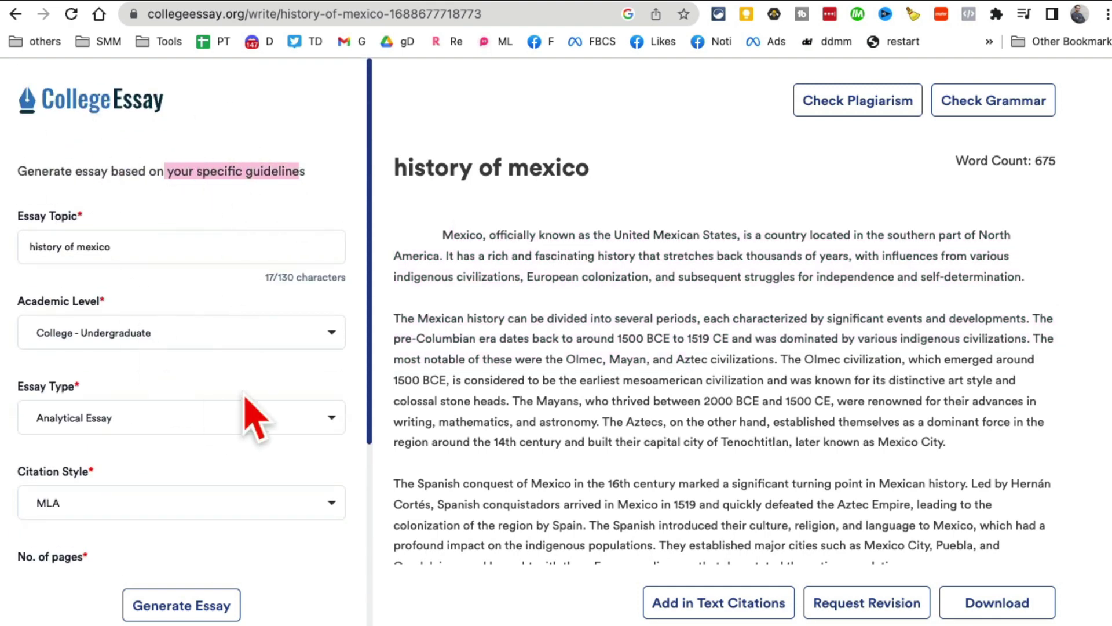
{"action": "left_click", "coordinate": [725, 2]}
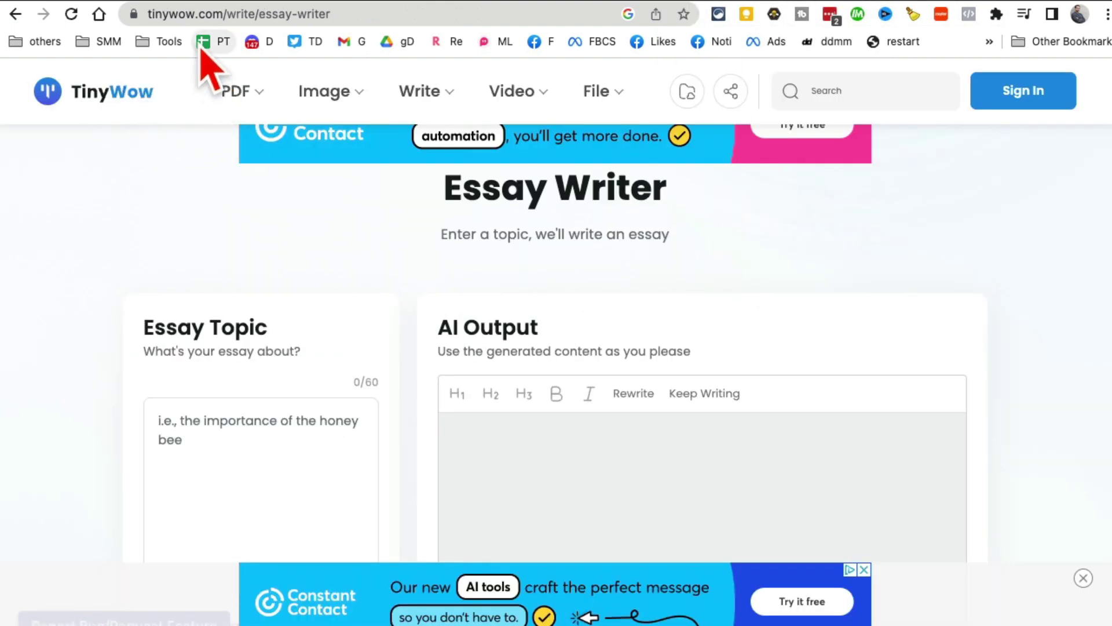
Enter 'history of mexico' as the TinyWow essay topic
{"action": "mouse_move", "coordinate": [447, 99]}
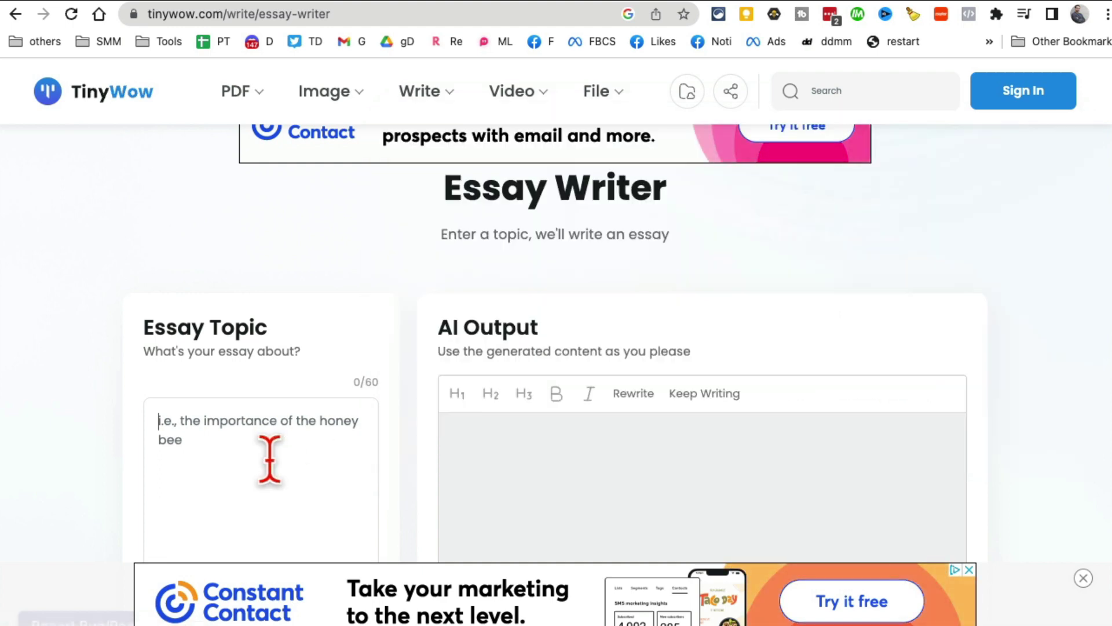
{"action": "left_click", "coordinate": [270, 460]}
{"action": "scroll", "coordinate": [270, 459], "scroll_direction": "down", "scroll_amount": 2}
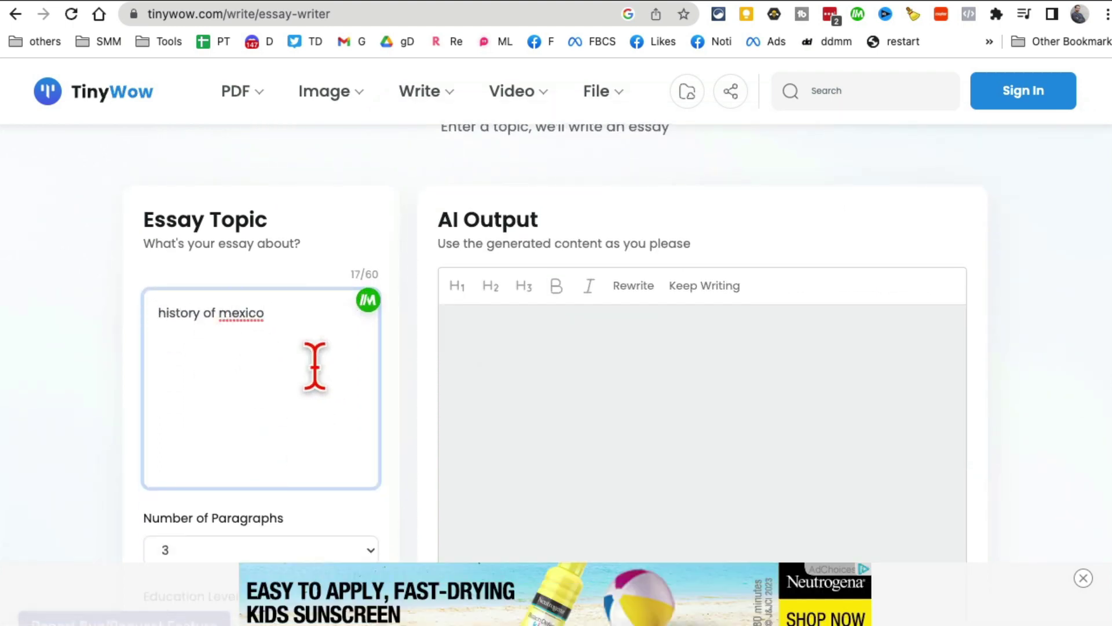
{"action": "scroll", "coordinate": [321, 370], "scroll_direction": "down", "scroll_amount": 3}
{"action": "scroll", "coordinate": [314, 385], "scroll_direction": "down", "scroll_amount": 4}
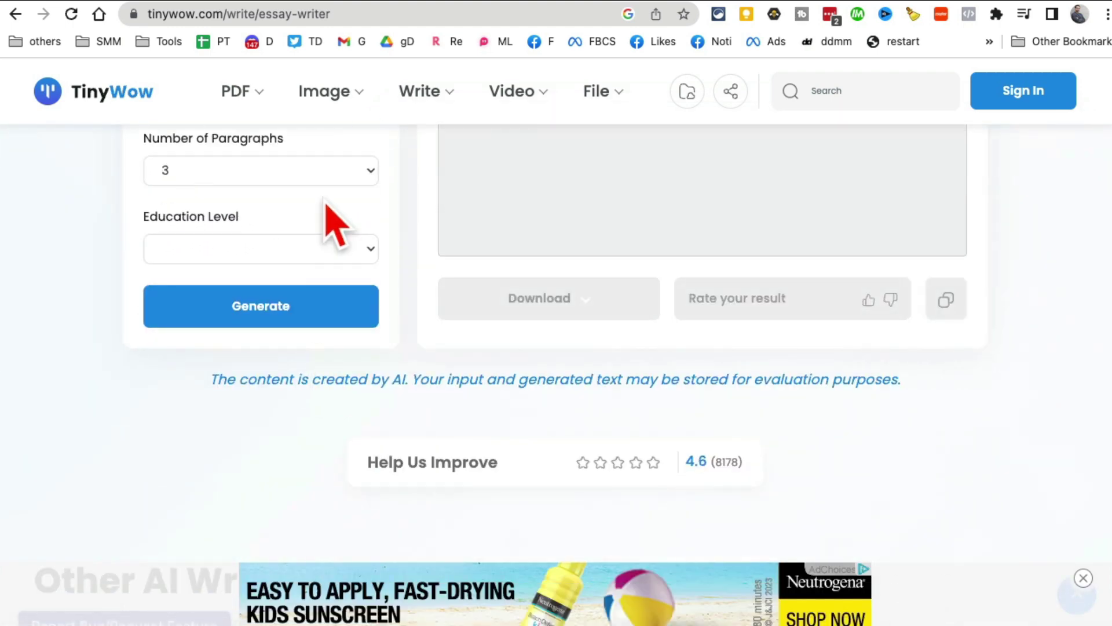
Set Number of Paragraphs to 2 and keep Education Level on High School
{"action": "left_click", "coordinate": [309, 172]}
{"action": "left_click", "coordinate": [296, 152]}
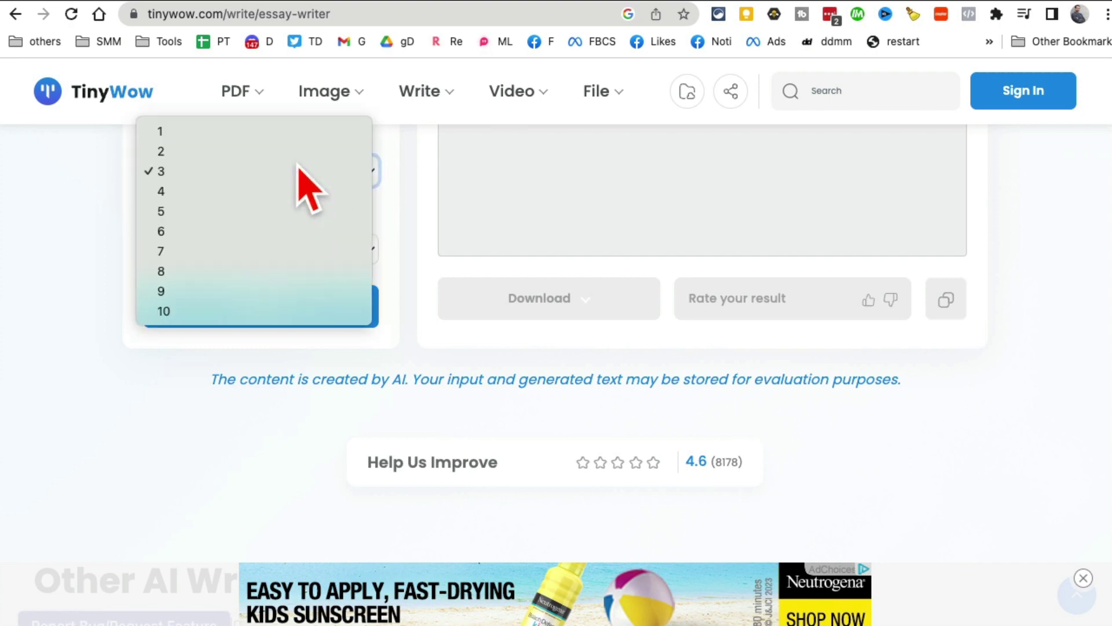
{"action": "left_click", "coordinate": [277, 255]}
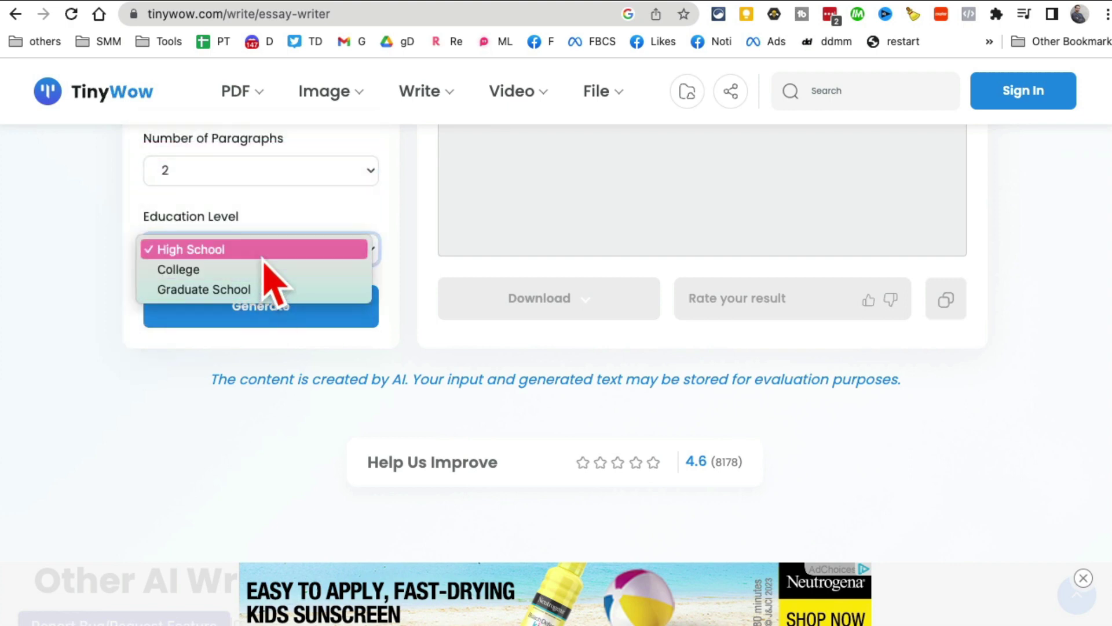
{"action": "left_click", "coordinate": [262, 255]}
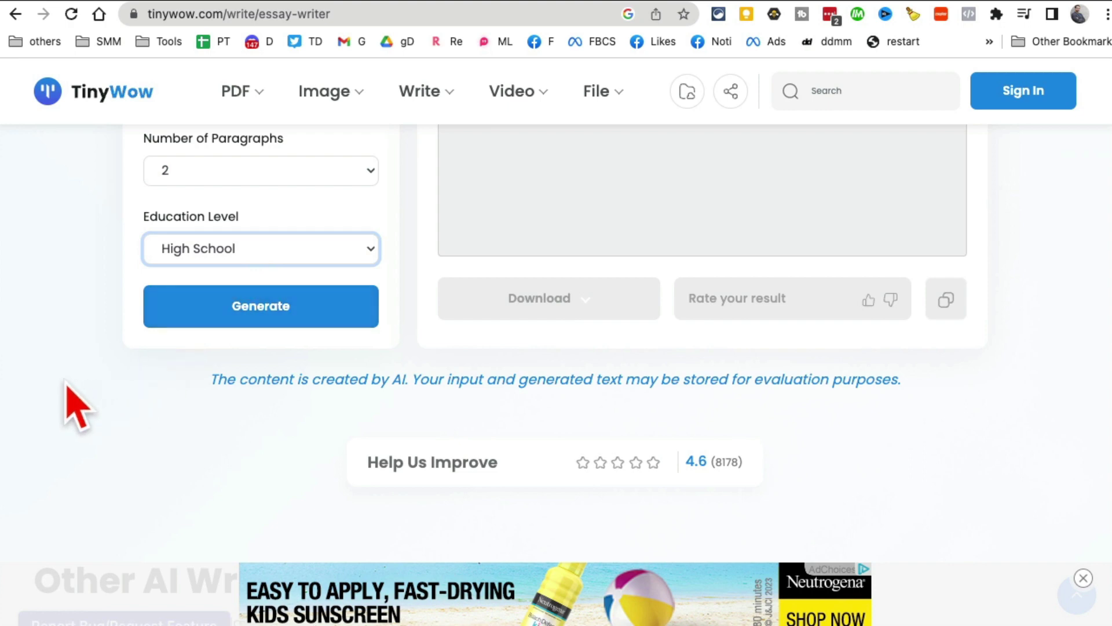
{"action": "scroll", "coordinate": [231, 426], "scroll_direction": "up", "scroll_amount": 1}
Generate the two-paragraph history of Mexico essay in TinyWow
{"action": "left_click", "coordinate": [260, 378]}
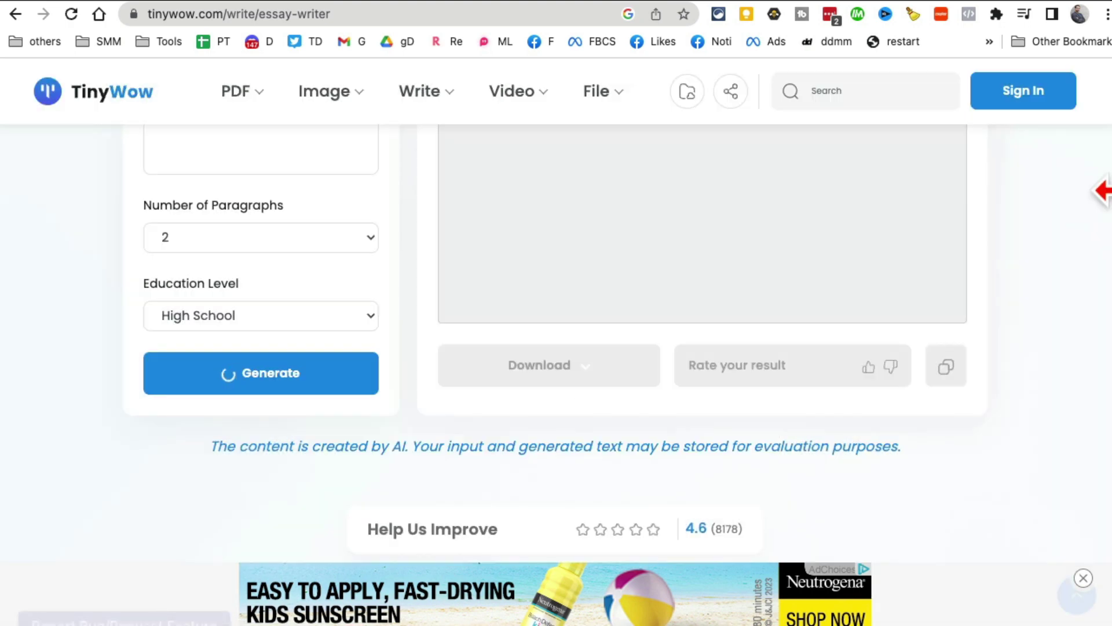
{"action": "scroll", "coordinate": [1024, 286], "scroll_direction": "up", "scroll_amount": 5}
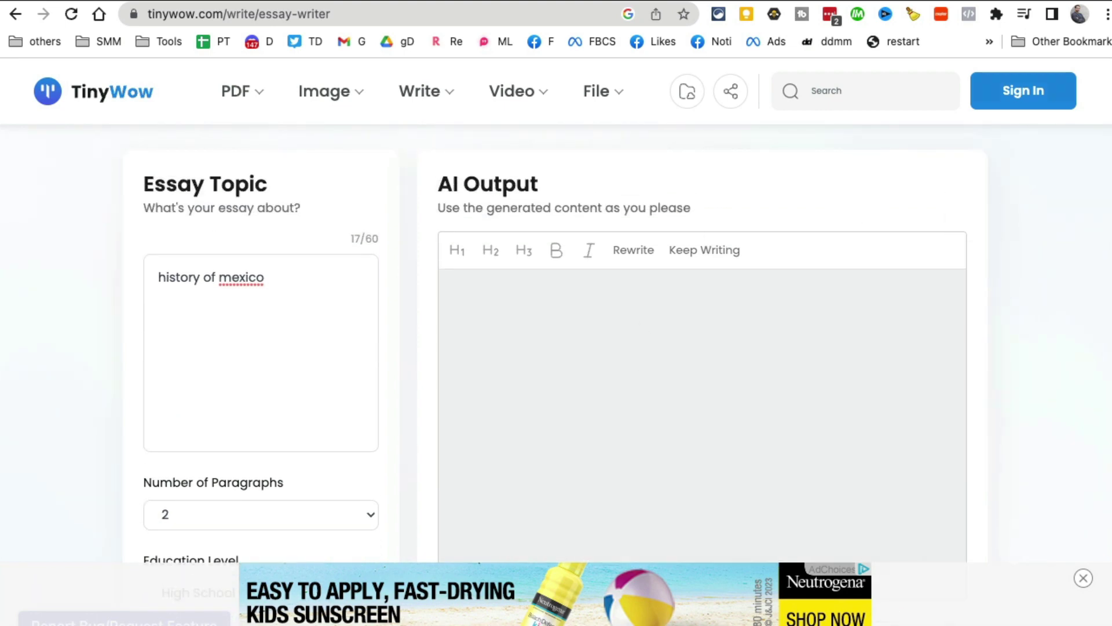
{"action": "scroll", "coordinate": [938, 303], "scroll_direction": "down", "scroll_amount": 5}
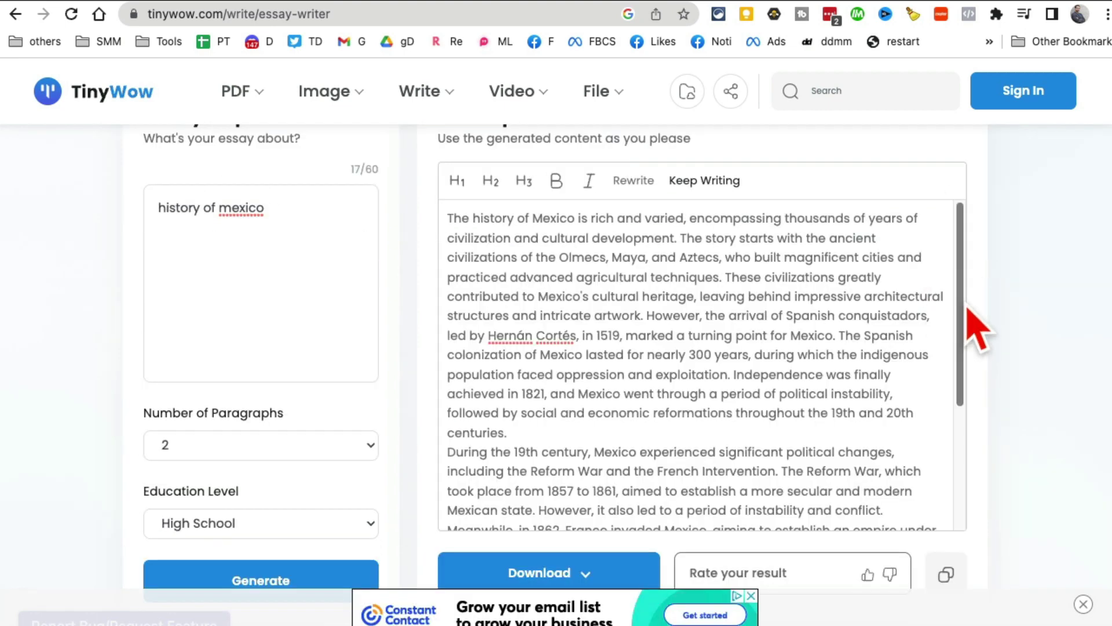
Read through the generated essay, selecting passages such as the 19th-century section
{"action": "left_click_drag", "start_coordinate": [949, 434], "coordinate": [950, 264]}
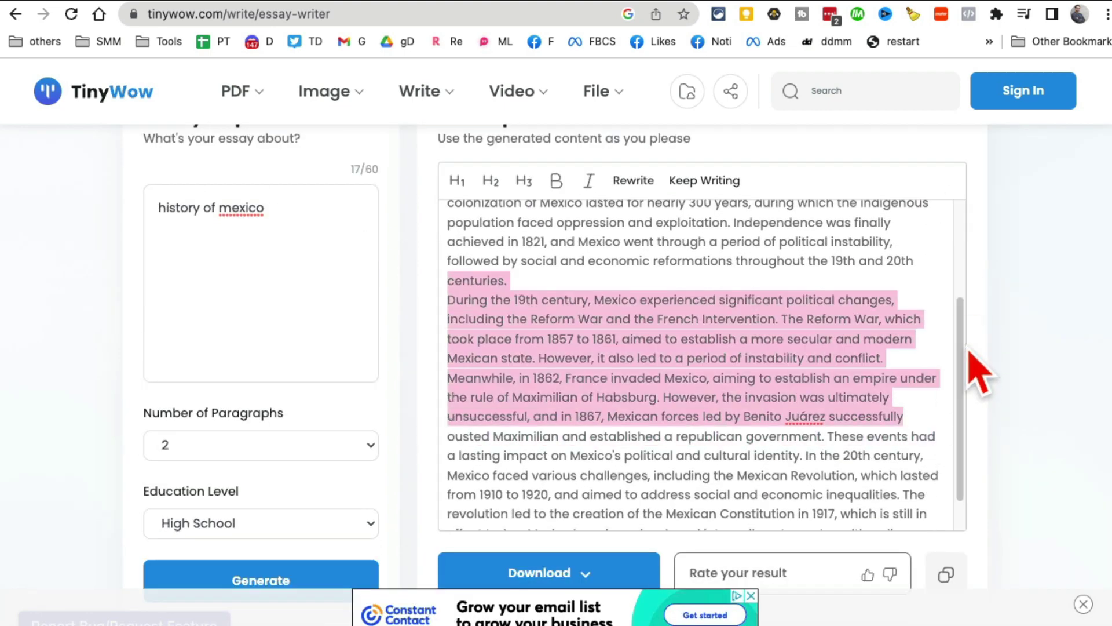
{"action": "left_click_drag", "start_coordinate": [961, 355], "coordinate": [956, 224]}
{"action": "left_click_drag", "start_coordinate": [449, 220], "coordinate": [819, 497]}
{"action": "scroll", "coordinate": [821, 498], "scroll_direction": "down", "scroll_amount": 1}
{"action": "left_click", "coordinate": [822, 498]}
{"action": "scroll", "coordinate": [894, 422], "scroll_direction": "down", "scroll_amount": 3}
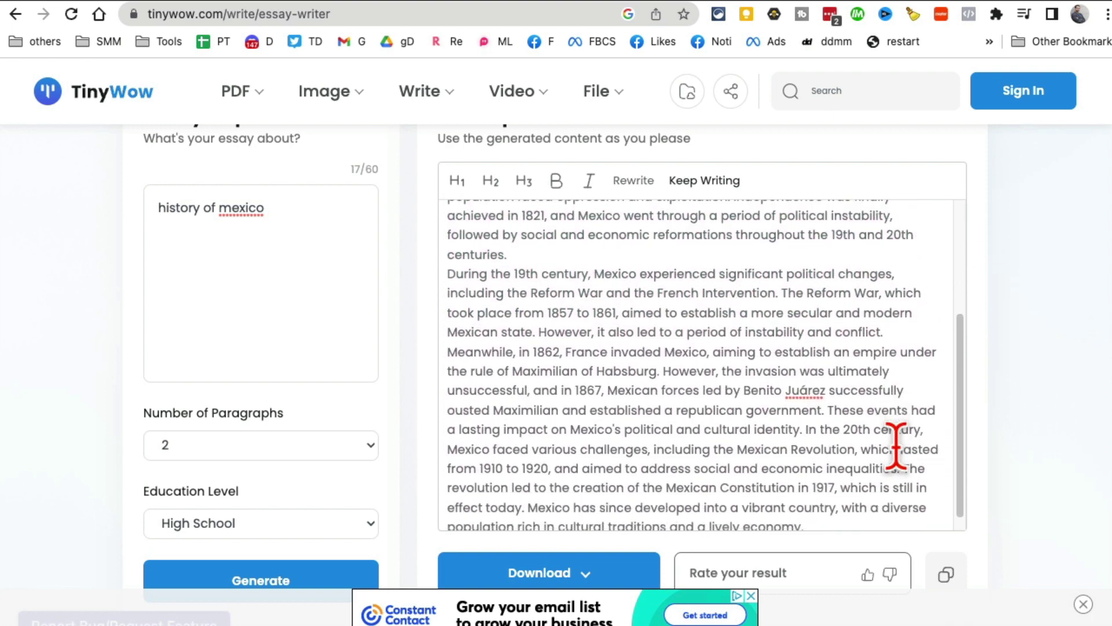
{"action": "scroll", "coordinate": [893, 442], "scroll_direction": "up", "scroll_amount": 5}
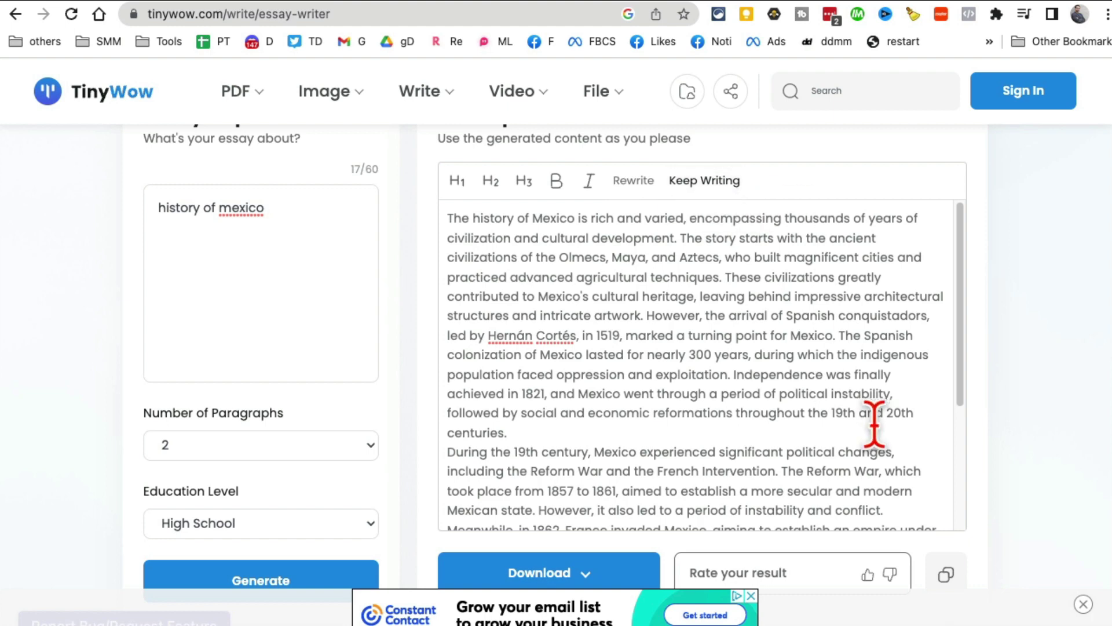
{"action": "scroll", "coordinate": [961, 441], "scroll_direction": "down", "scroll_amount": 2}
{"action": "scroll", "coordinate": [960, 442], "scroll_direction": "down", "scroll_amount": 3}
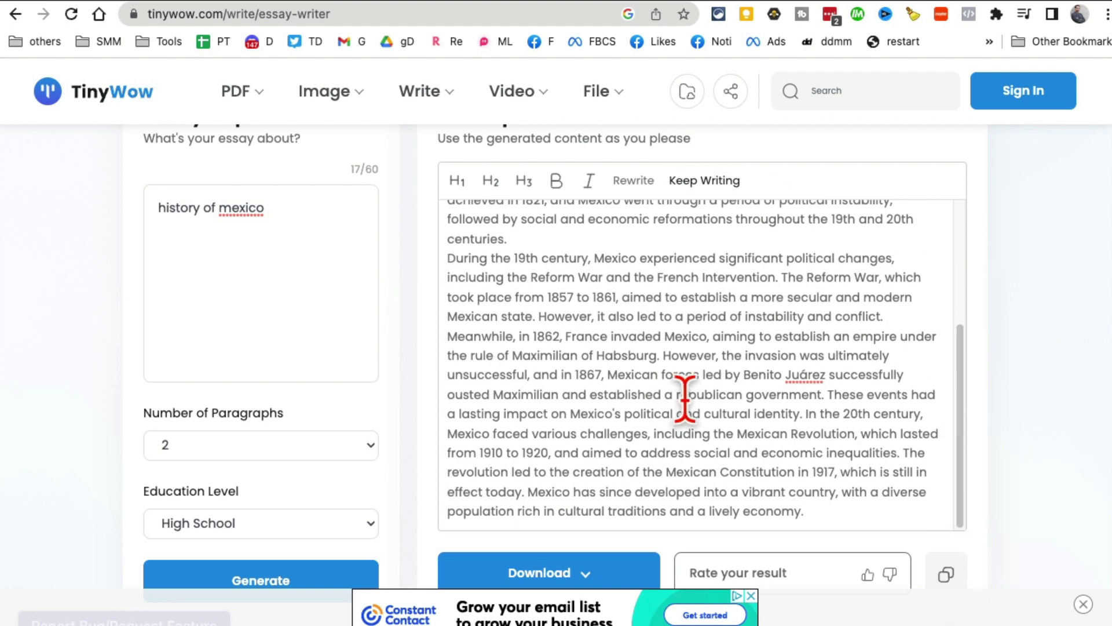
{"action": "left_click", "coordinate": [726, 382]}
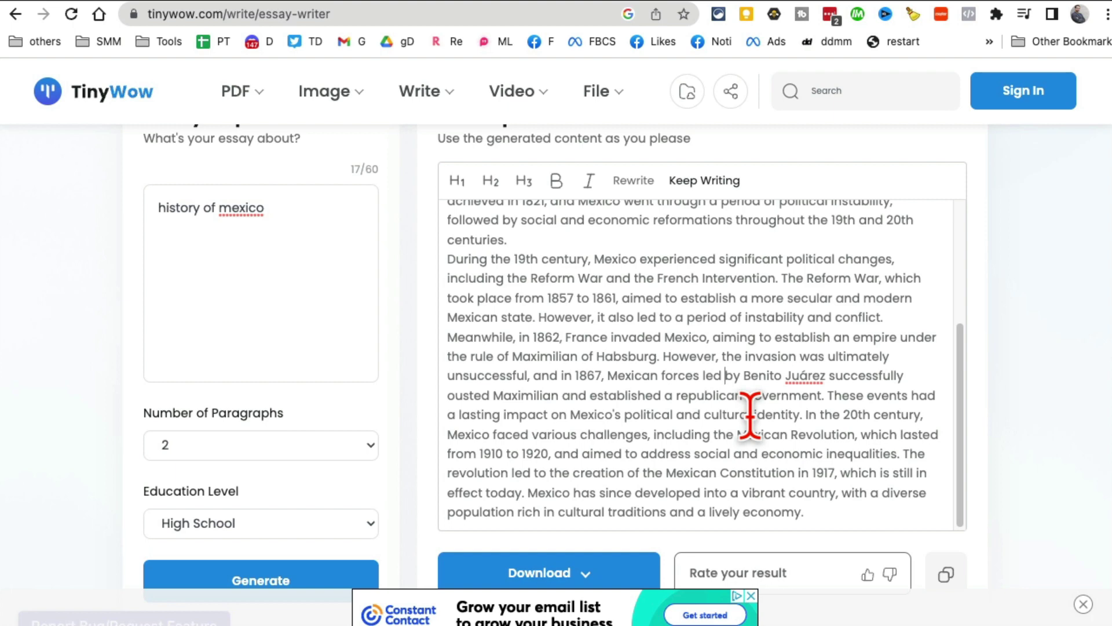
Open the Samwell.ai essay writer from the browser extension
{"action": "left_click", "coordinate": [843, 6]}
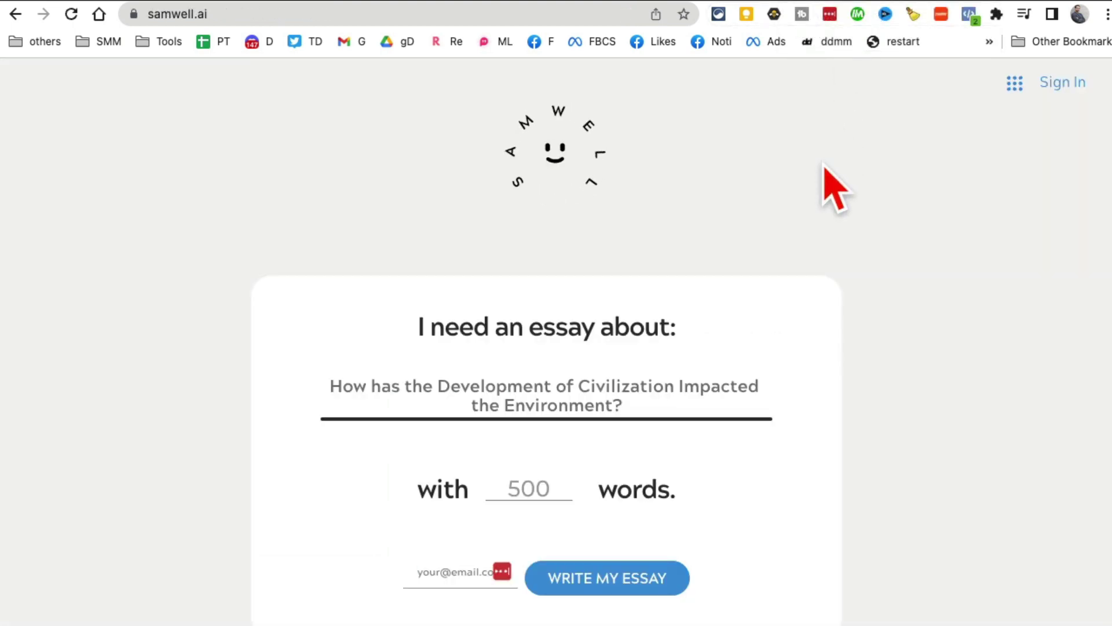
{"action": "left_click", "coordinate": [244, 12]}
{"action": "scroll", "coordinate": [805, 365], "scroll_direction": "down", "scroll_amount": 2}
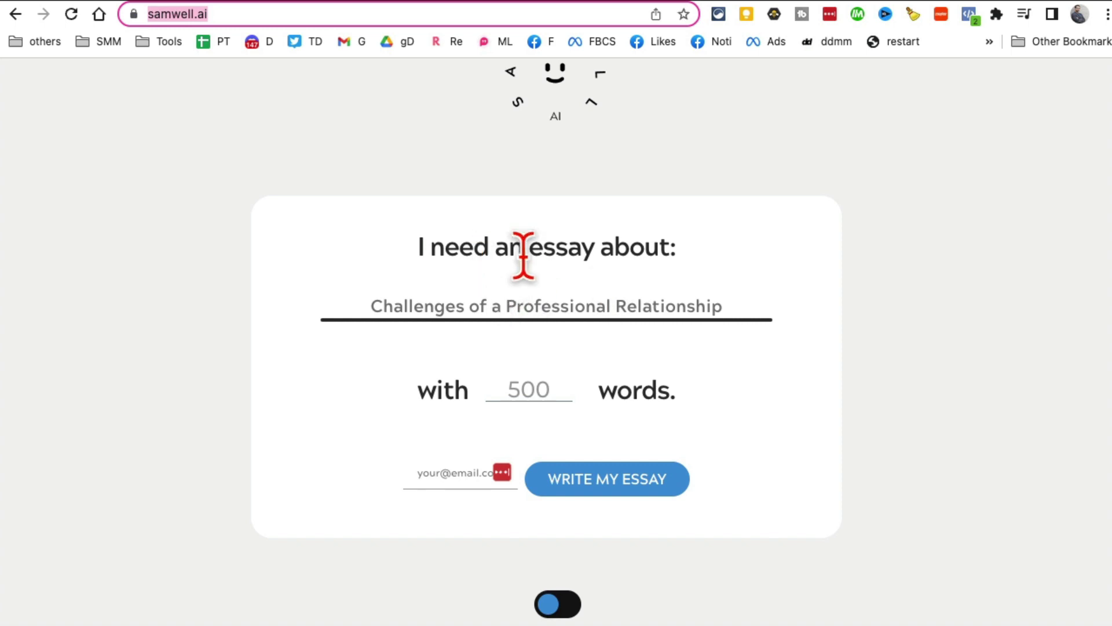
{"action": "left_click", "coordinate": [687, 274]}
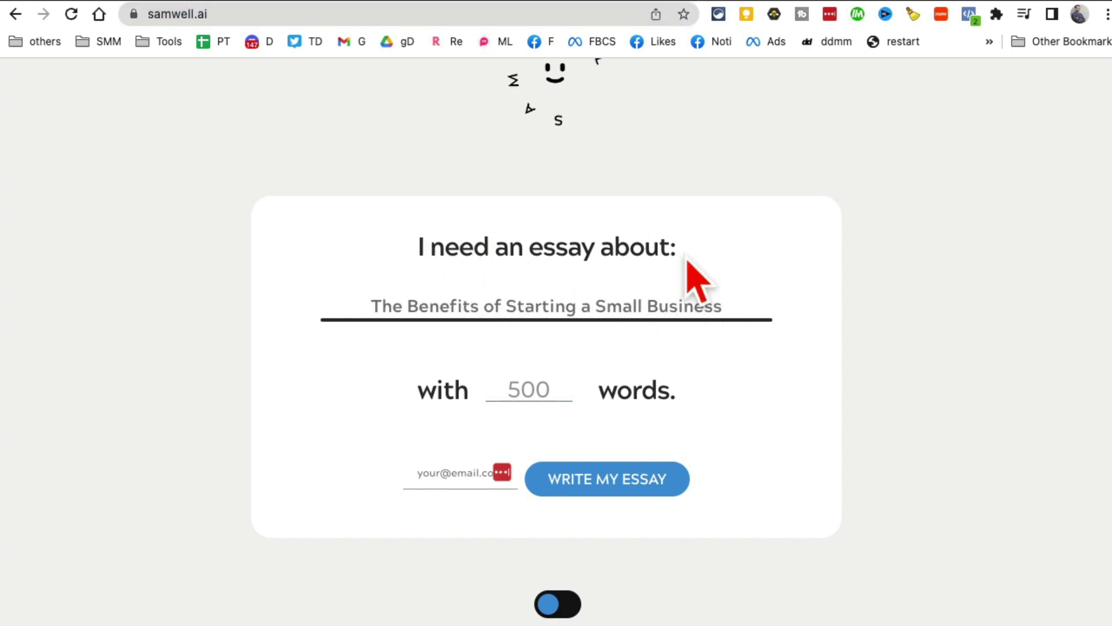
Paste 'history of mexico' as the topic, keep 500 words, and request the essay
{"action": "type", "text": "history of mexico"}
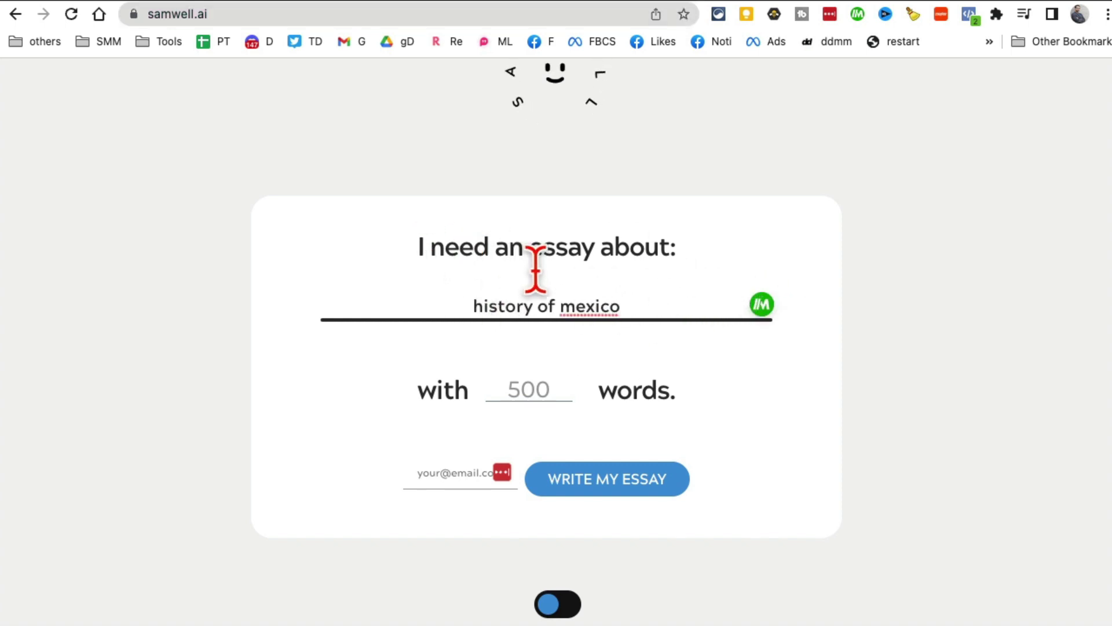
{"action": "left_click", "coordinate": [543, 395]}
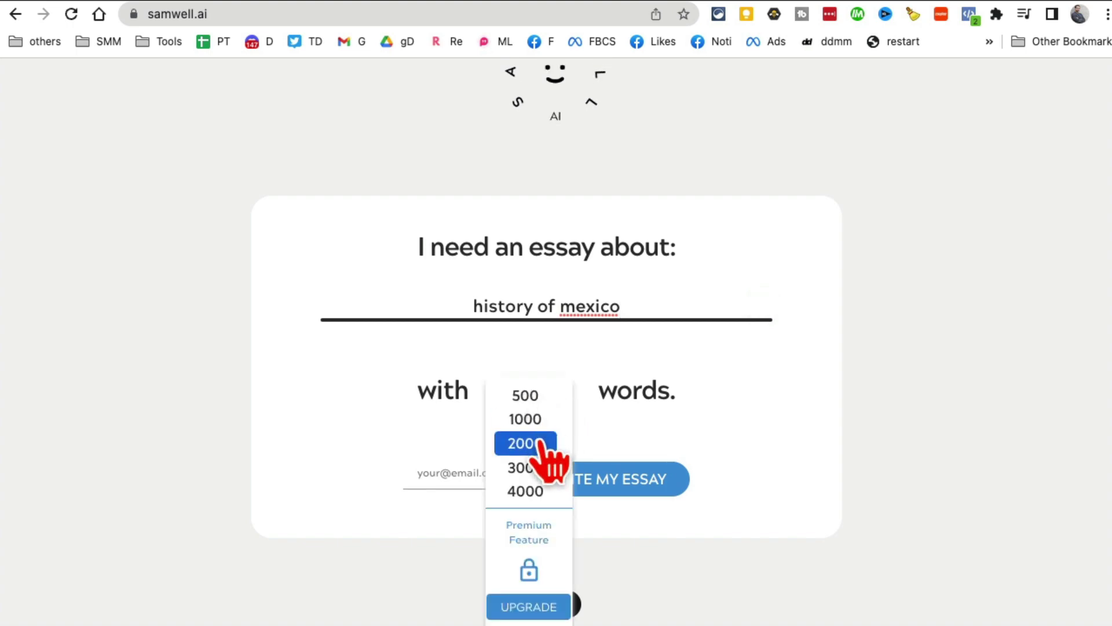
{"action": "left_click", "coordinate": [521, 401]}
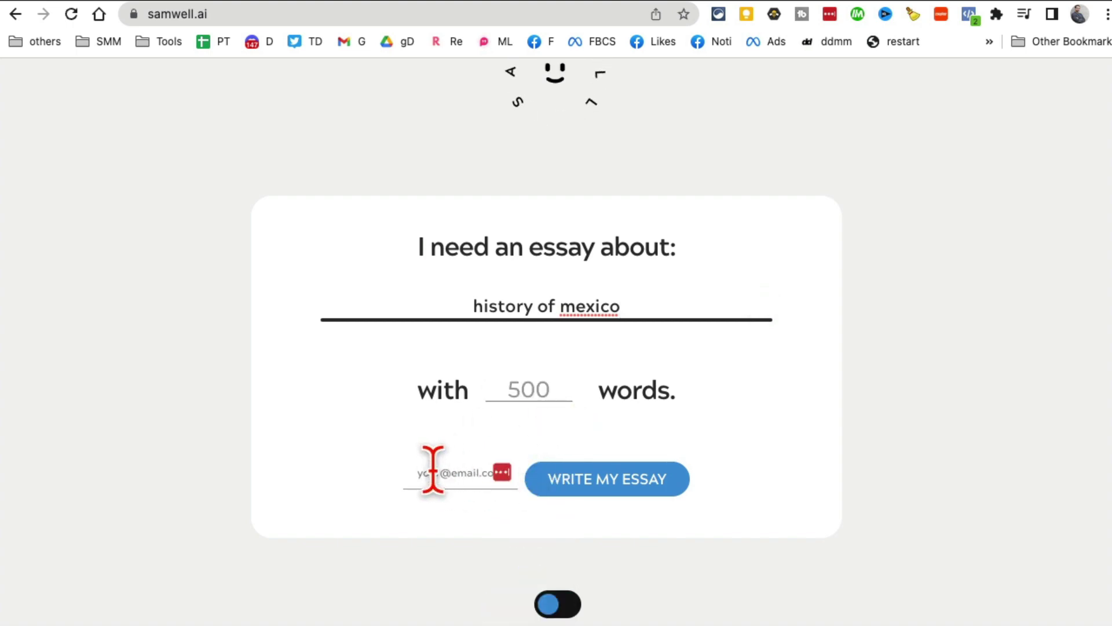
{"action": "left_click", "coordinate": [602, 489]}
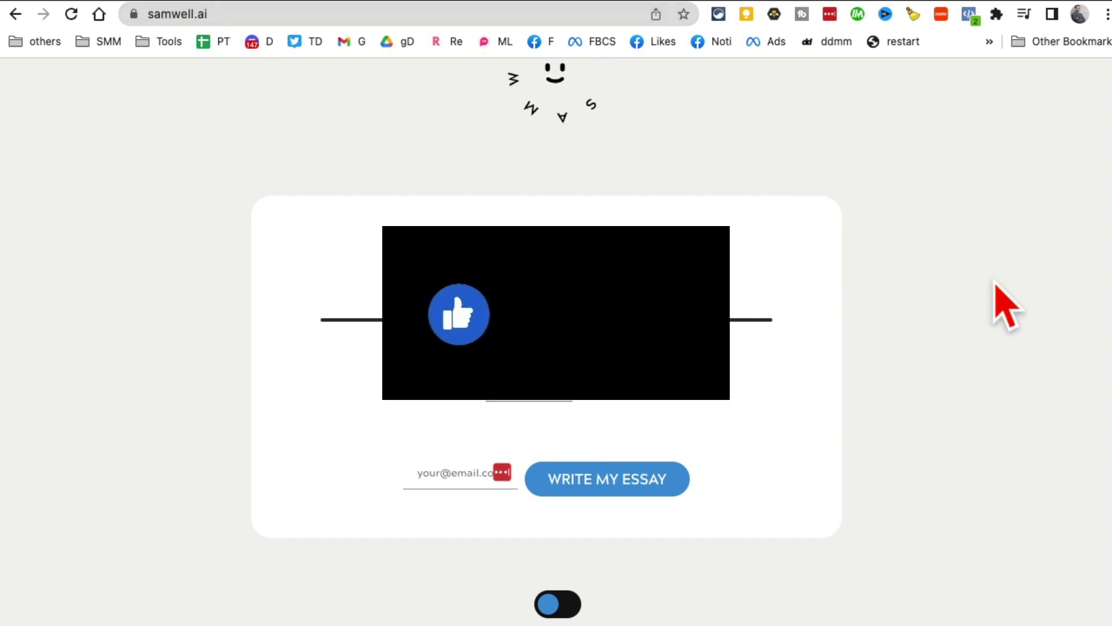
{"action": "scroll", "coordinate": [1001, 303], "scroll_direction": "up", "scroll_amount": 2}
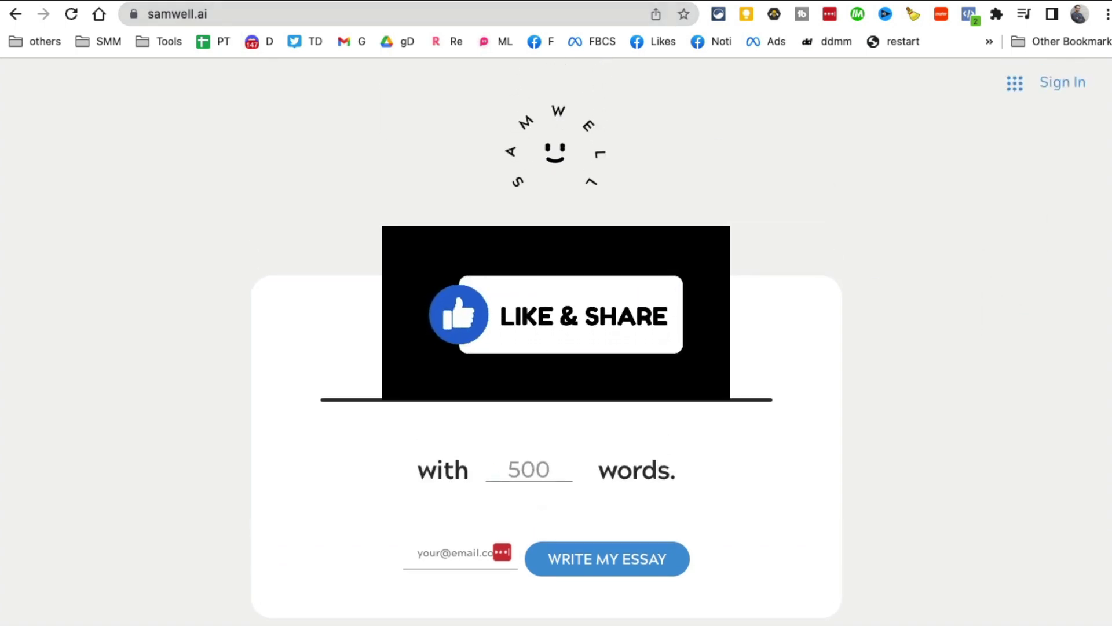